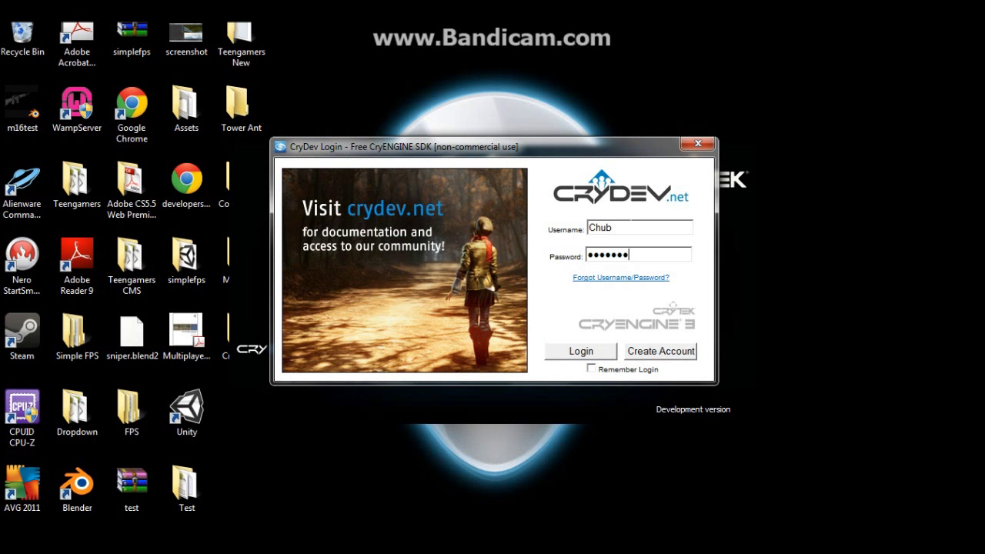
Sign in to the free CryENGINE SDK and dismiss the registry warning dialog.
left_click(571, 357)
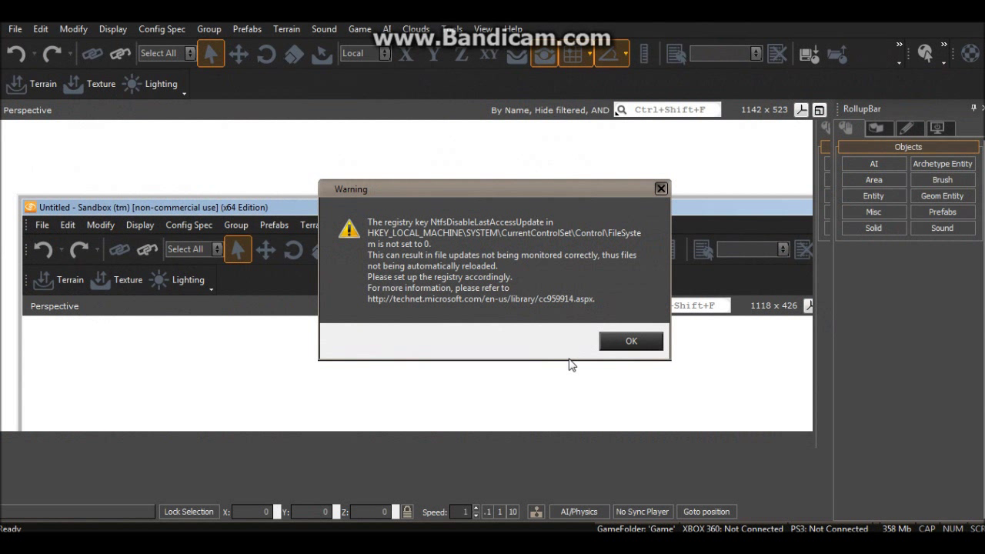
left_click(646, 340)
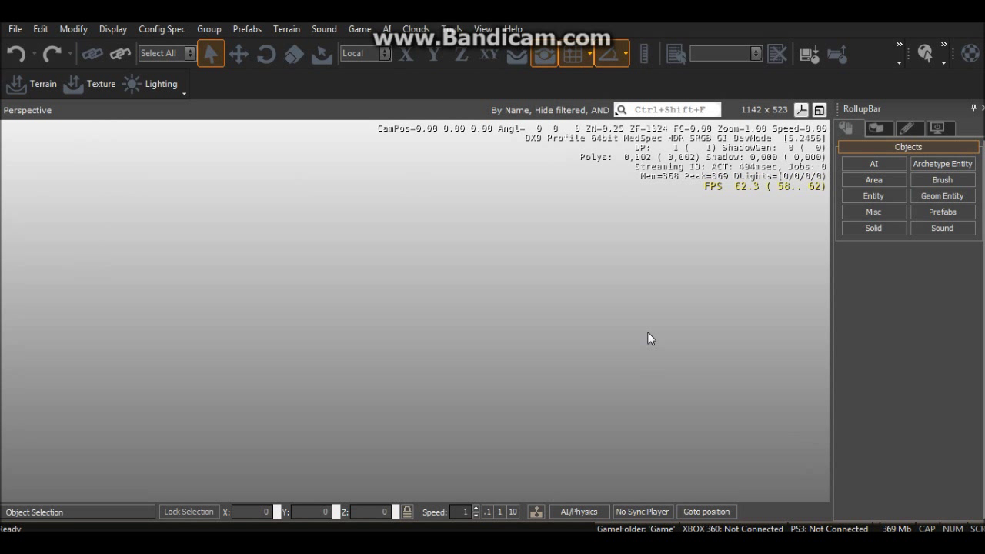
Load the Forest.cry level from the Forest folder via File > Open.
left_click(15, 29)
left_click(32, 63)
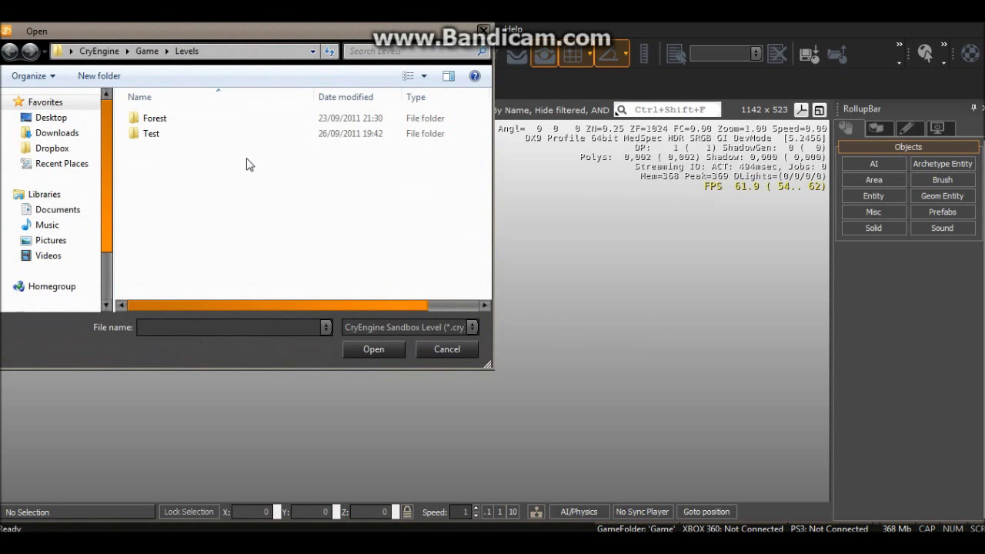
double_click(158, 120)
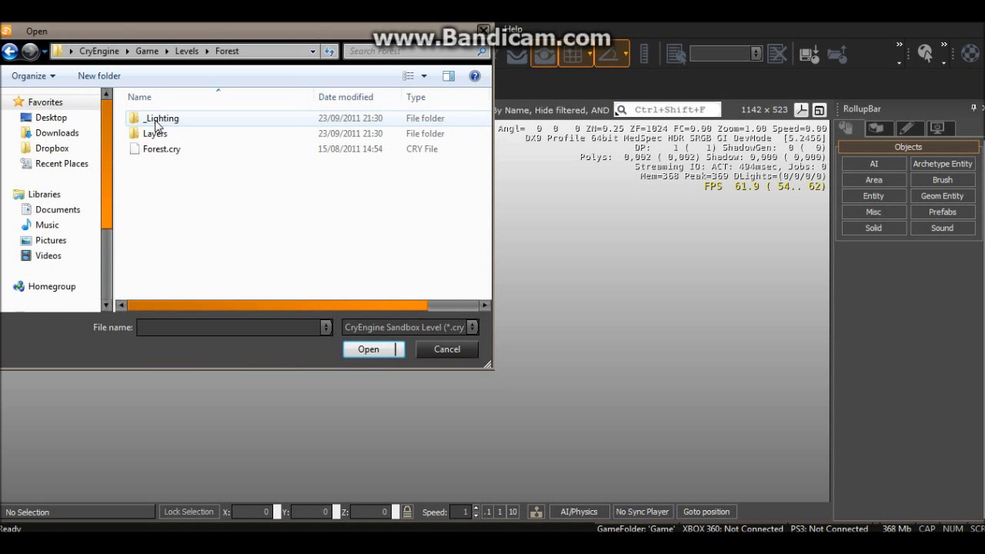
left_click(160, 149)
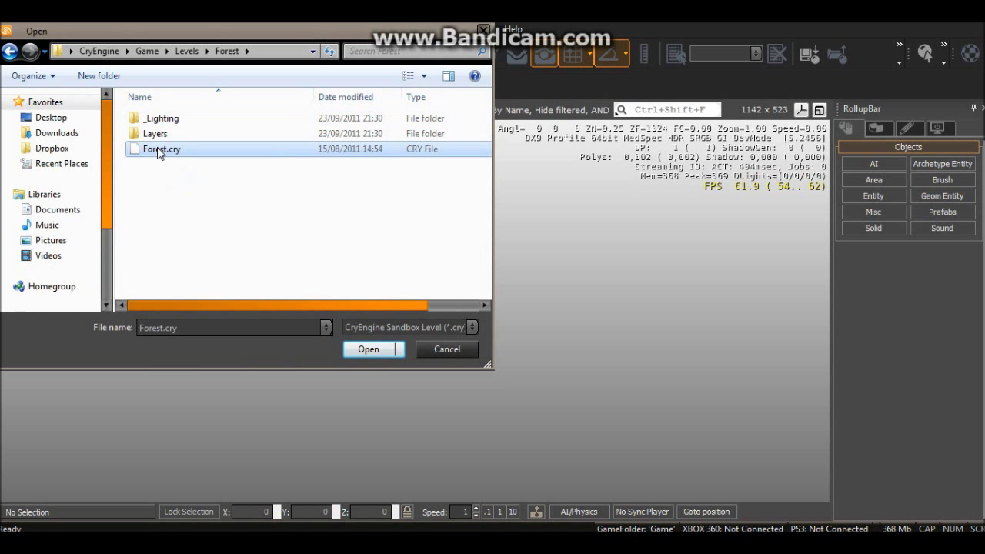
left_click(370, 349)
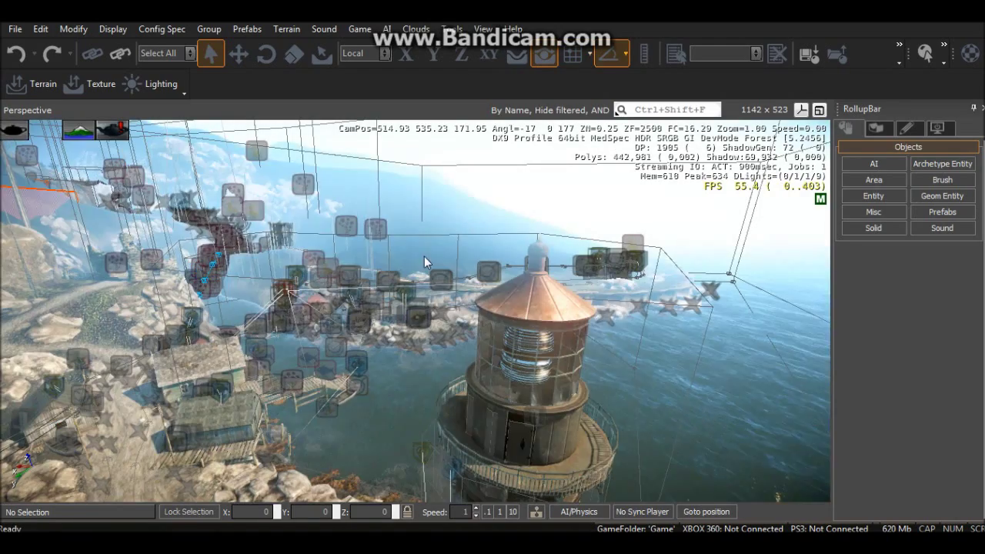
Fly the camera down to the rocky dirt slope and tilt it toward the water.
mouse_move(476, 255)
right_mouse_down()
mouse_move(486, 253)
mouse_move(473, 269)
mouse_move(465, 261)
mouse_move(476, 255)
right_mouse_up()
key("w")
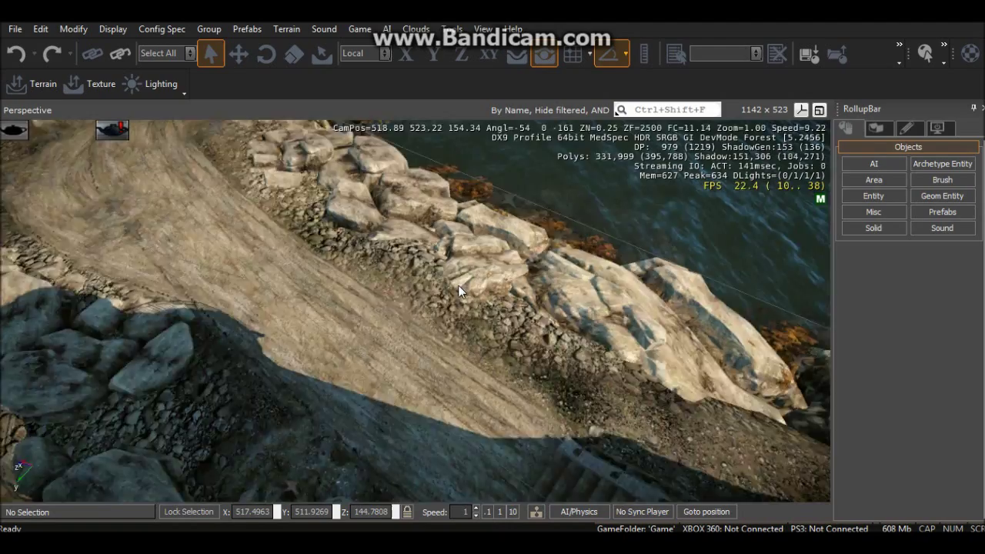
mouse_move(530, 305)
right_mouse_down()
mouse_move(512, 299)
mouse_move(531, 298)
mouse_move(528, 310)
right_mouse_up()
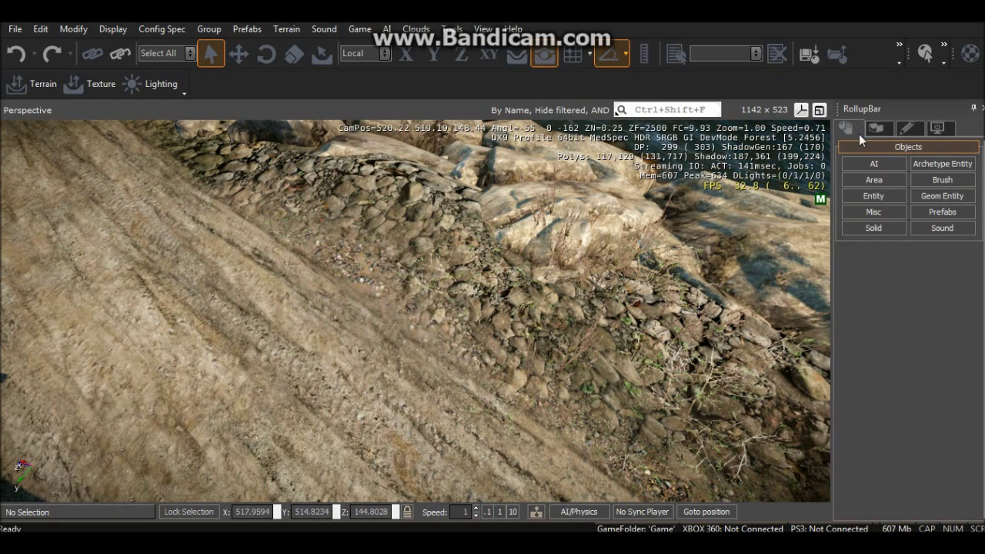
Place a Grunt entity from the AI category onto the dirt slope.
left_click(874, 195)
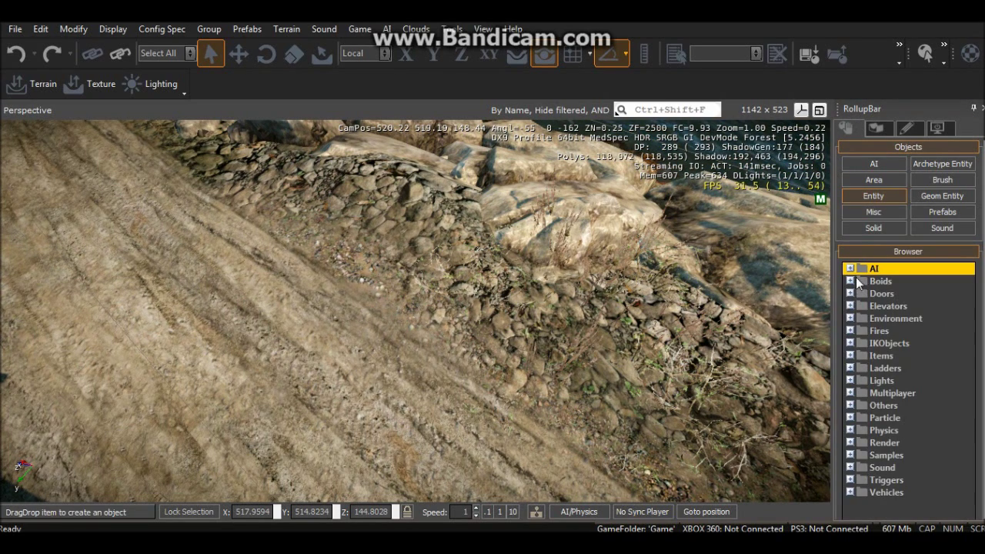
left_click(850, 268)
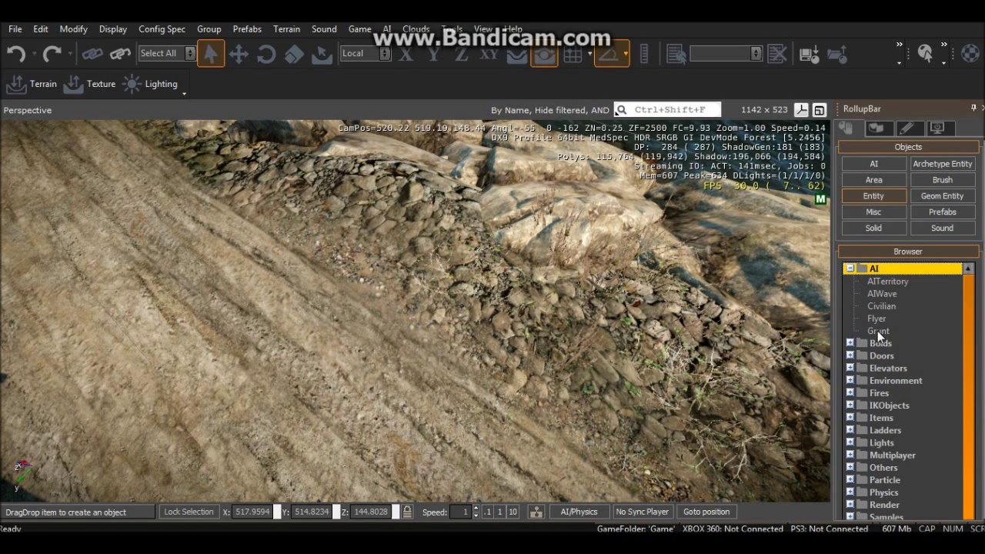
left_click(877, 331)
left_click_drag(843, 339, 373, 411)
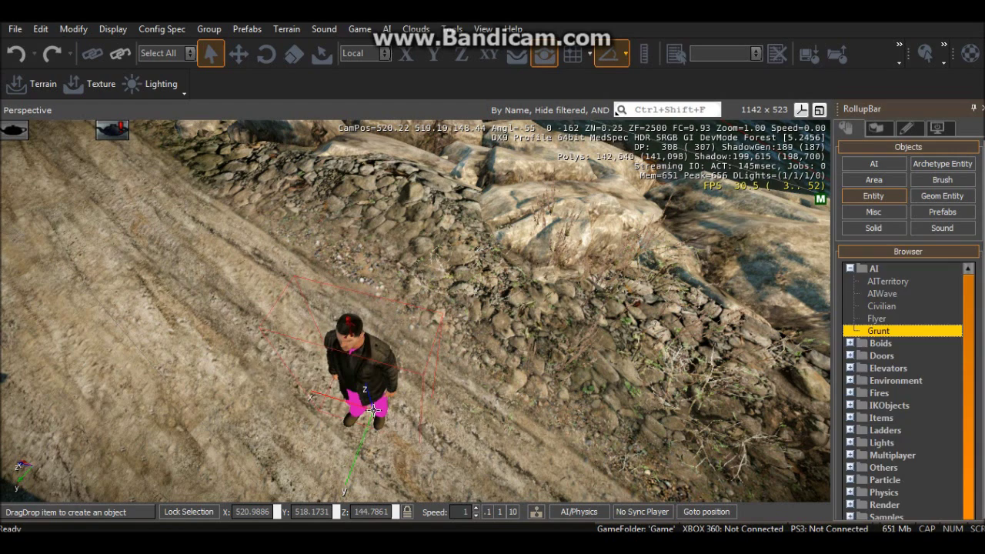
left_click(373, 410)
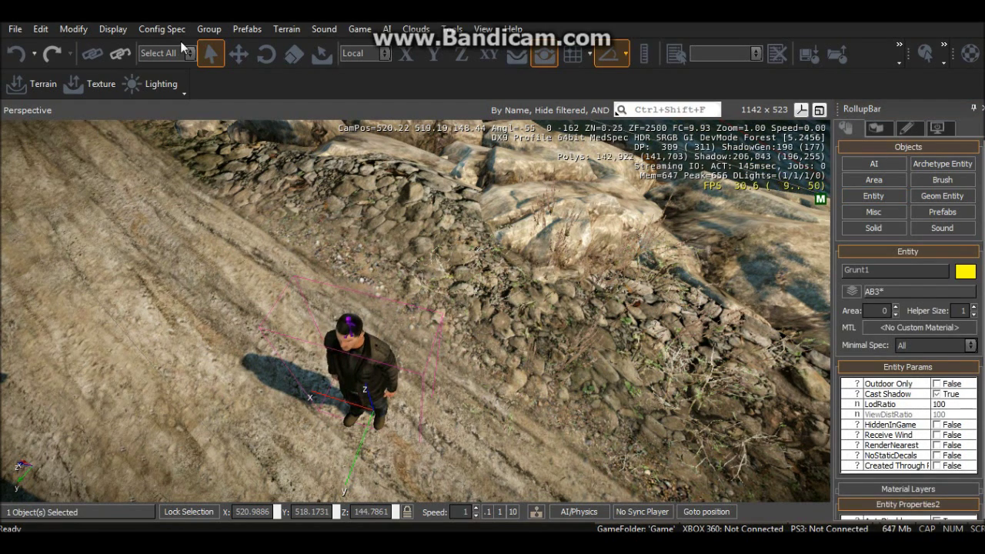
Rotate Grunt1 to -70 around its Z axis and hide the viewport helpers.
left_click(264, 54)
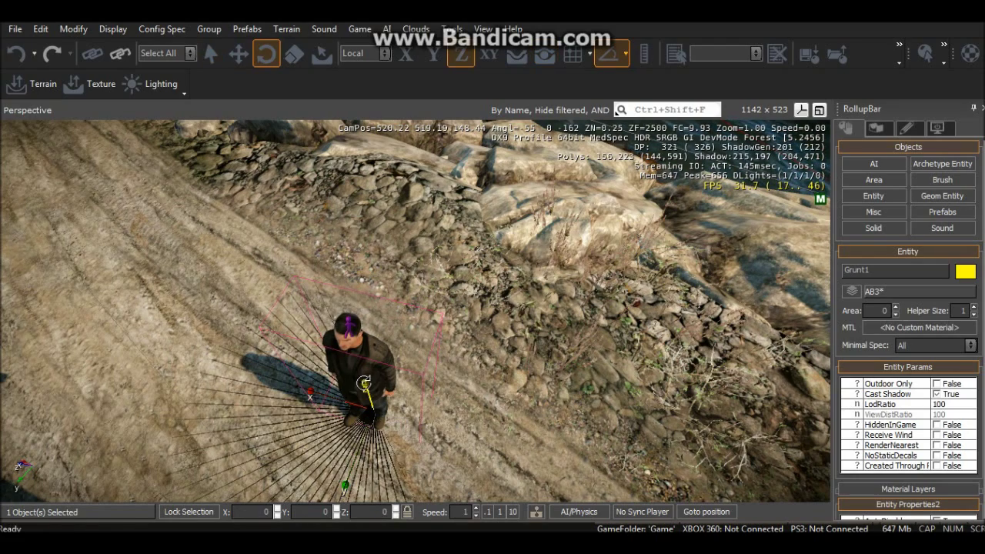
left_click_drag(360, 365, 299, 434)
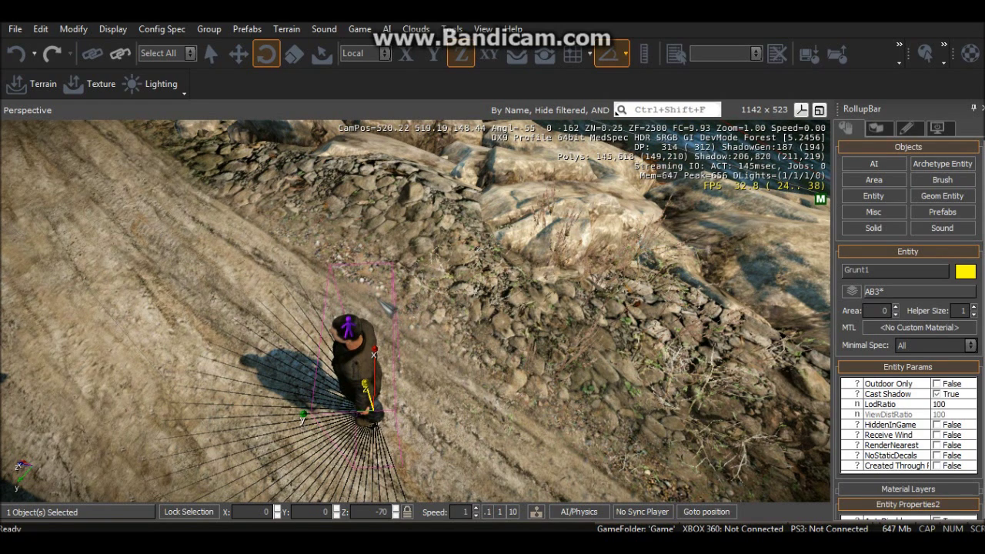
key("shift+space")
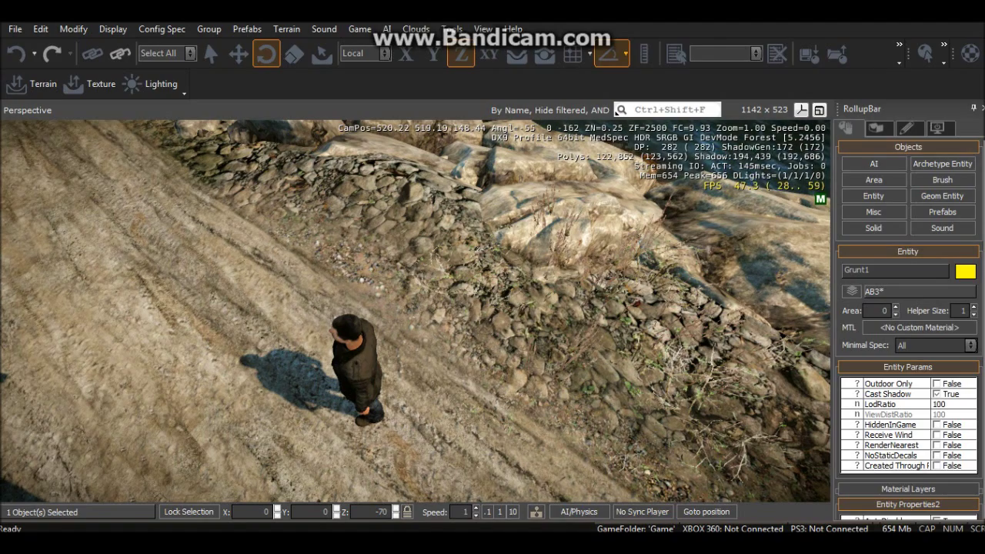
left_click(376, 299)
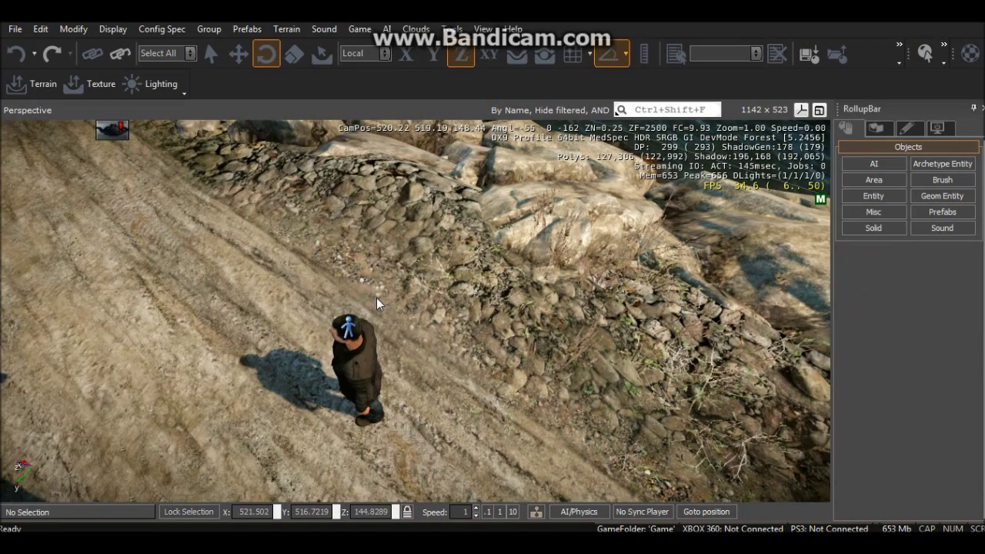
scroll(377, 298, "down", 5)
scroll(377, 298, "up", 8)
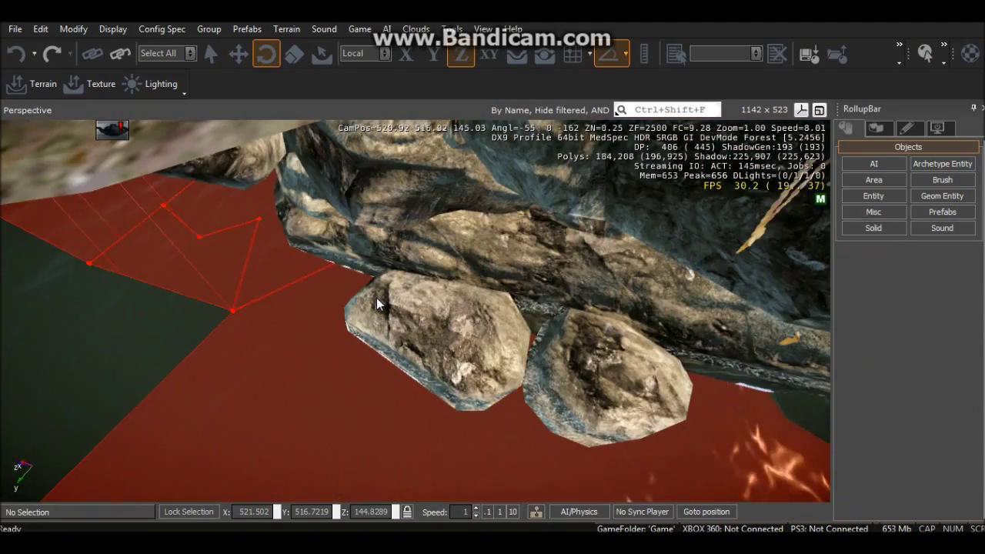
scroll(376, 303, "down", 3)
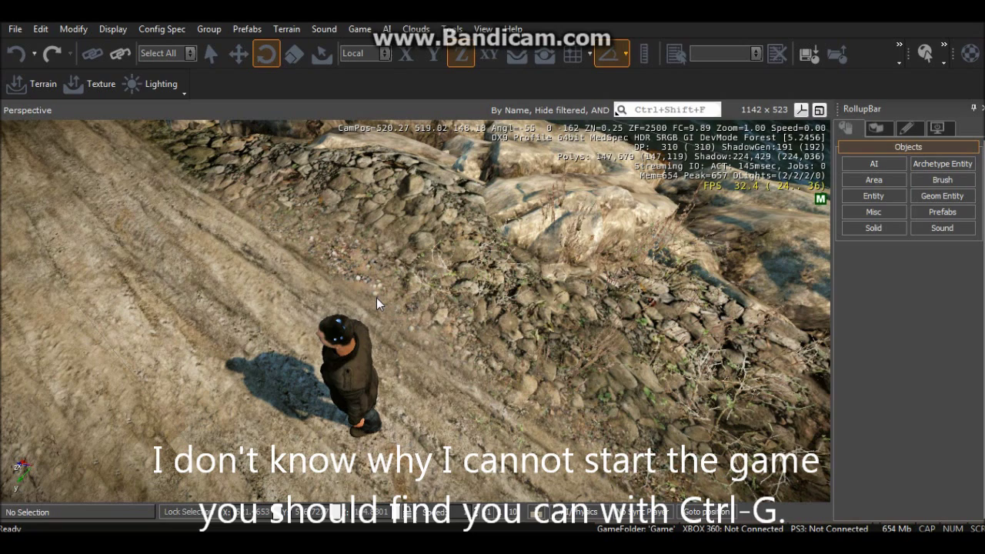
Select Grunt1 and scroll its entity properties down to the Flow Graph section.
left_click(345, 340)
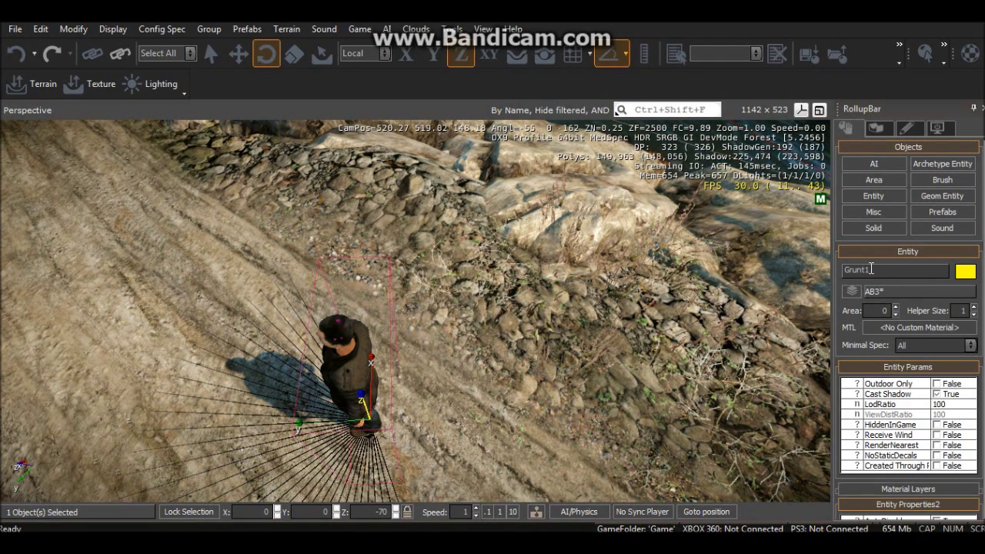
left_click(871, 269)
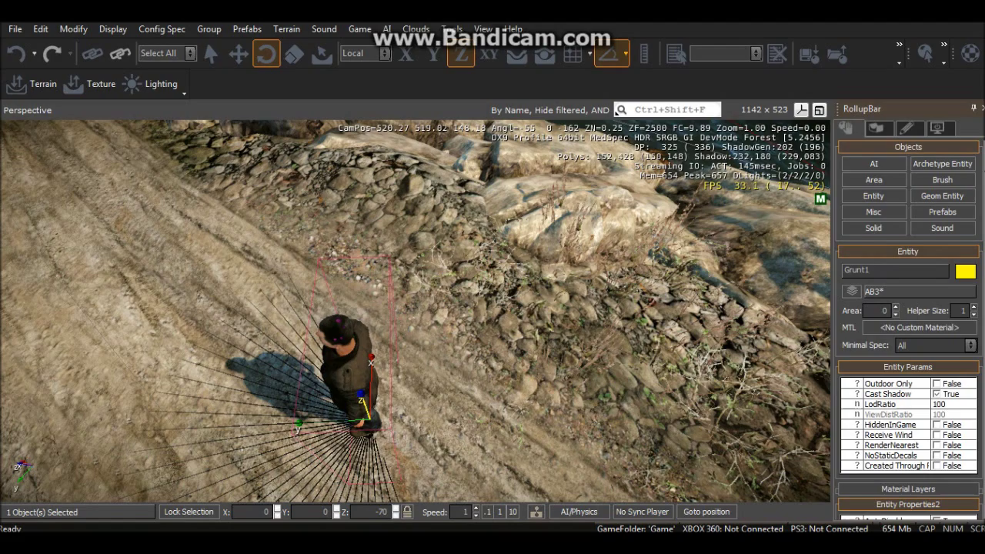
scroll(908, 331, "down", 3)
scroll(983, 326, "down", 10)
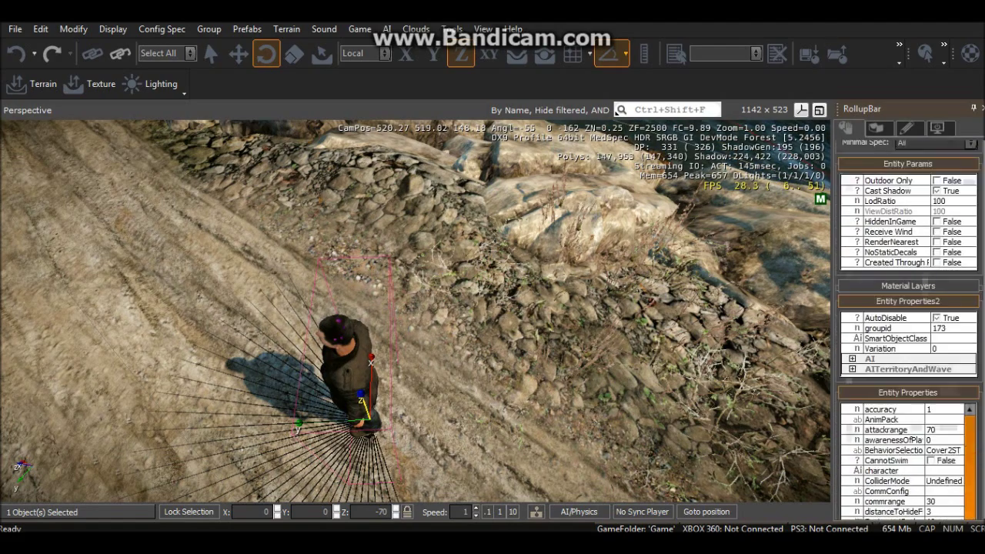
scroll(982, 326, "down", 6)
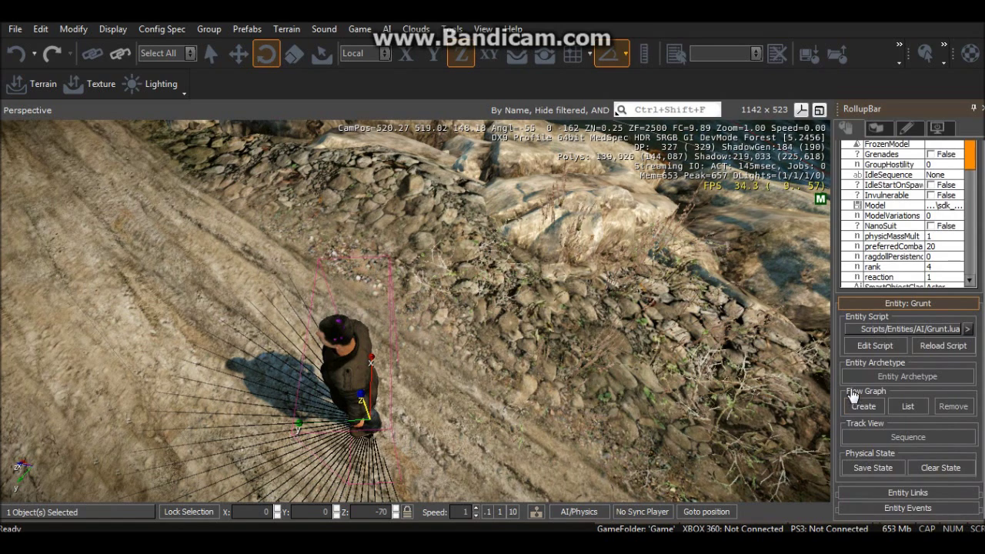
Create a Grunt1 Flow Graph in a new group named 'Patrol' and position its editor window.
left_click(854, 406)
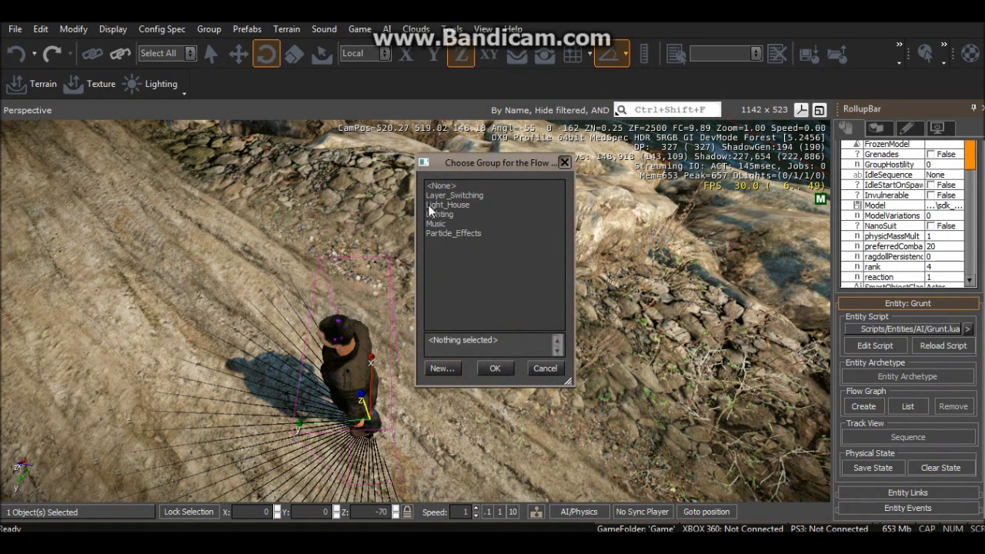
left_click(437, 369)
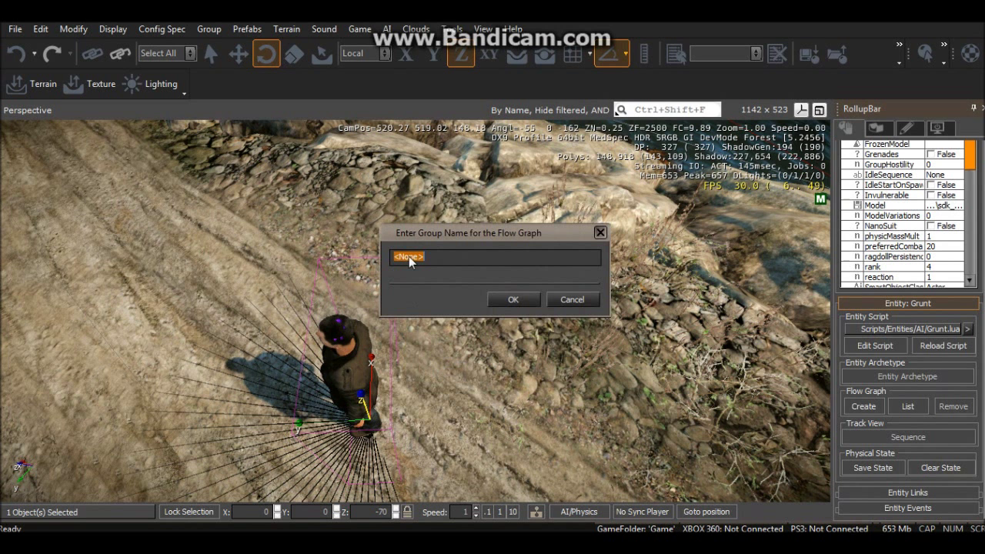
type("Patrol")
left_click(498, 301)
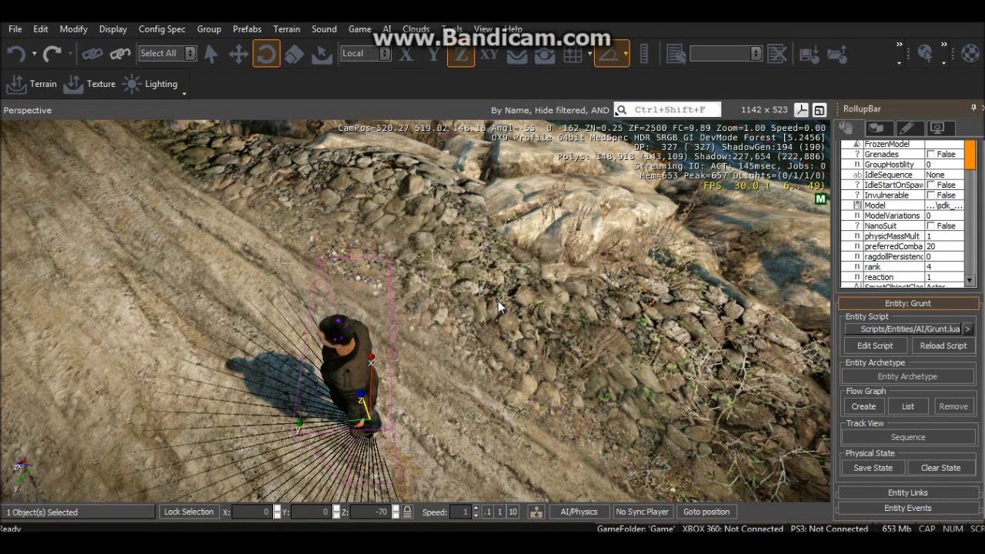
left_click_drag(382, 161, 279, 42)
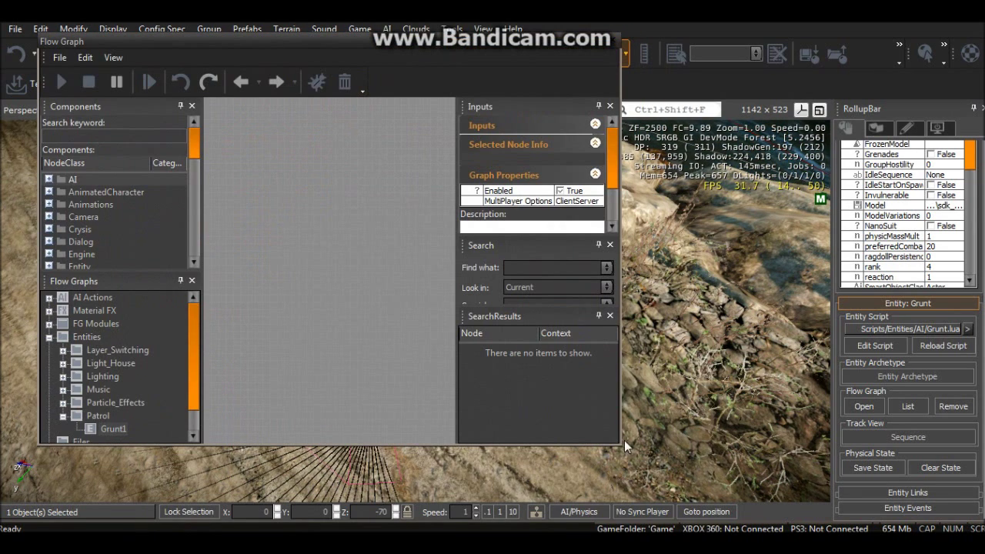
Resize the Flow Graph editor window larger from its bottom-right corner.
left_click_drag(620, 444, 820, 477)
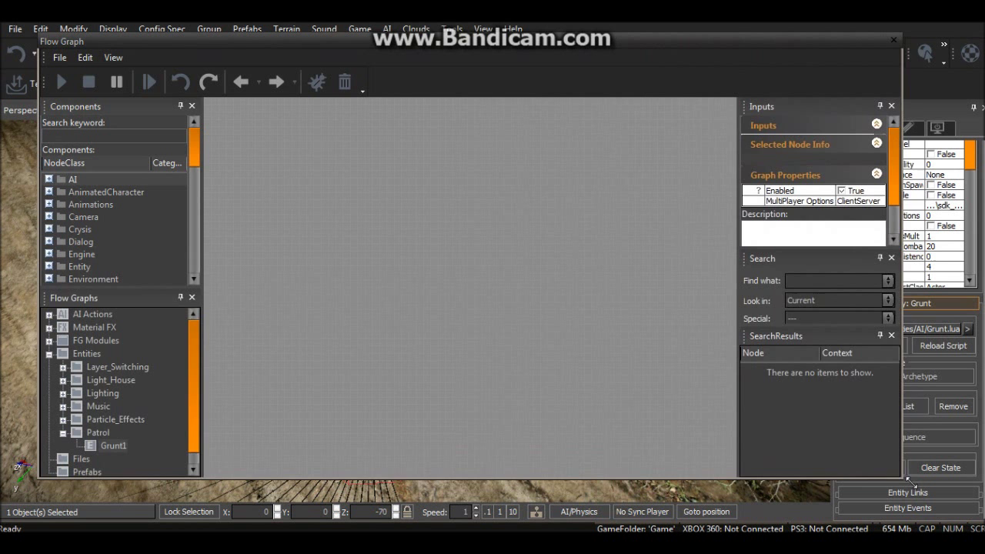
left_click_drag(930, 482, 951, 500)
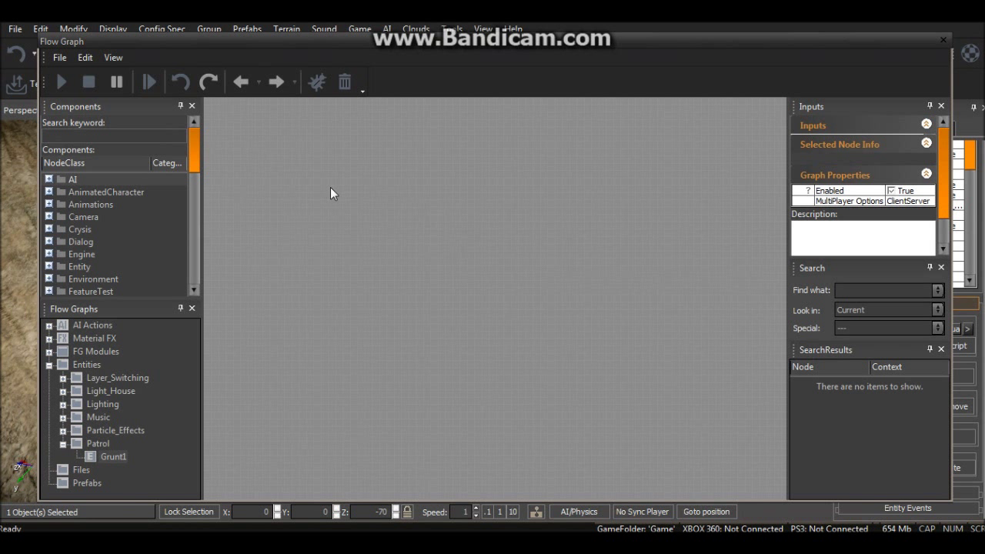
Add a Start node, with InGame and InEditor true, at the canvas's upper left.
right_click(347, 235)
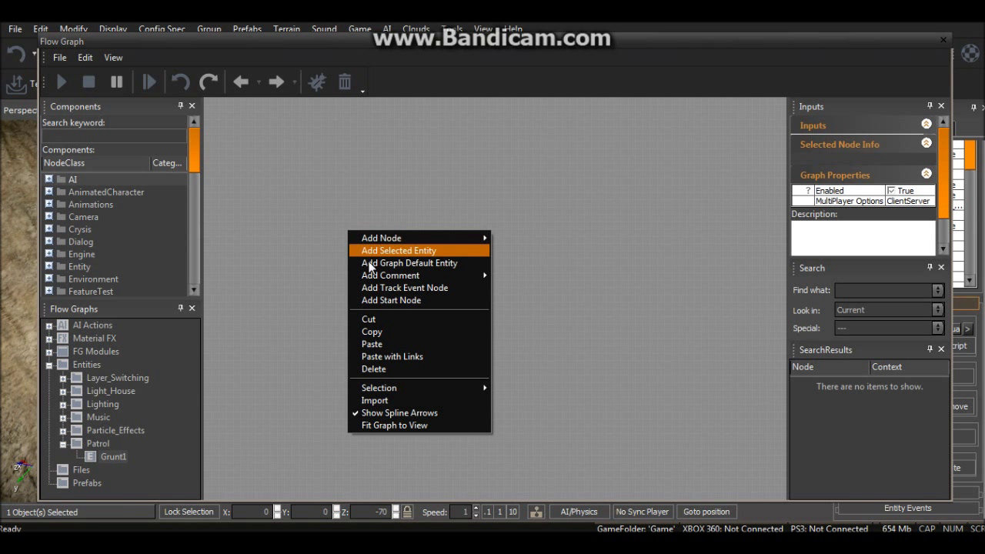
left_click(374, 300)
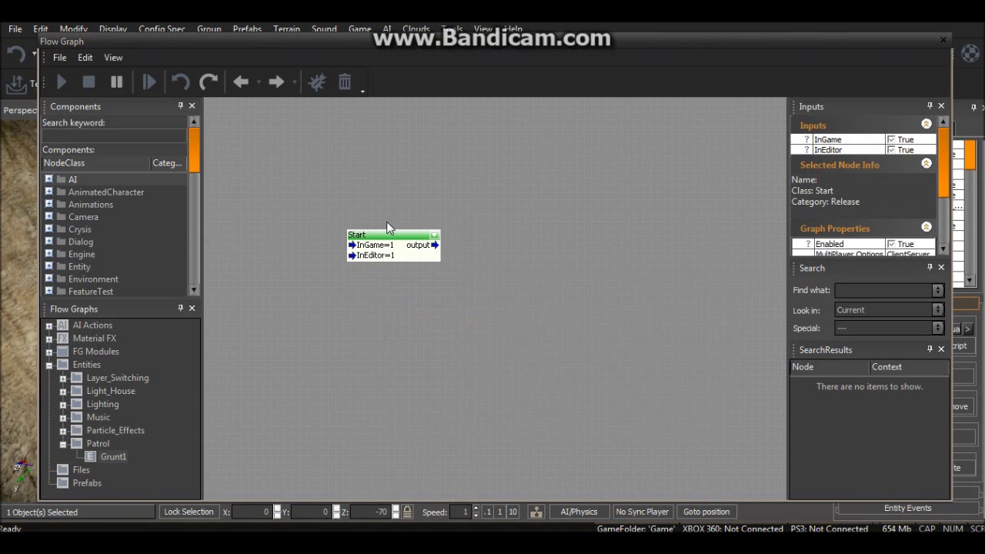
left_click_drag(383, 238, 276, 171)
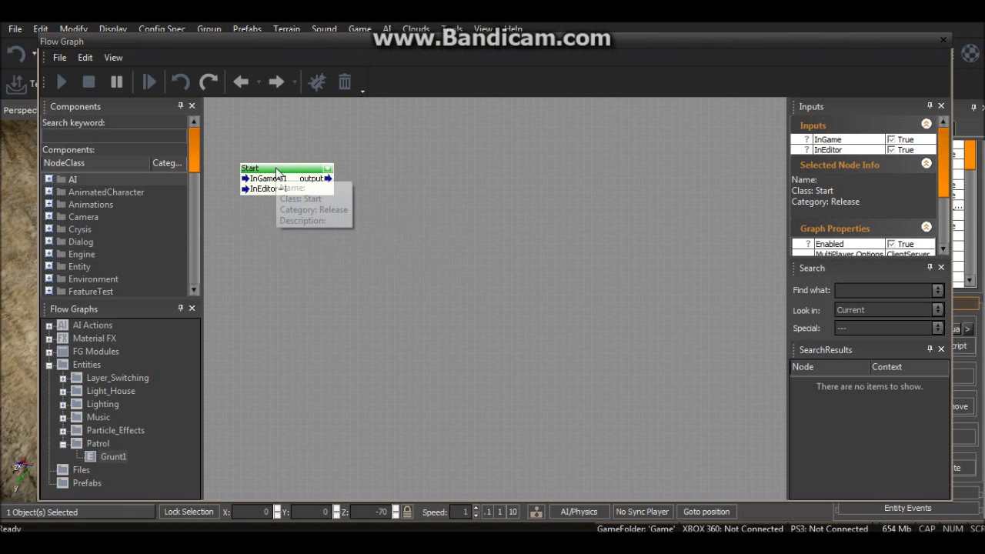
Add an AI:AIFollowPath node beside the Start node and redock the Flow Graph window.
right_click(401, 287)
mouse_move(419, 293)
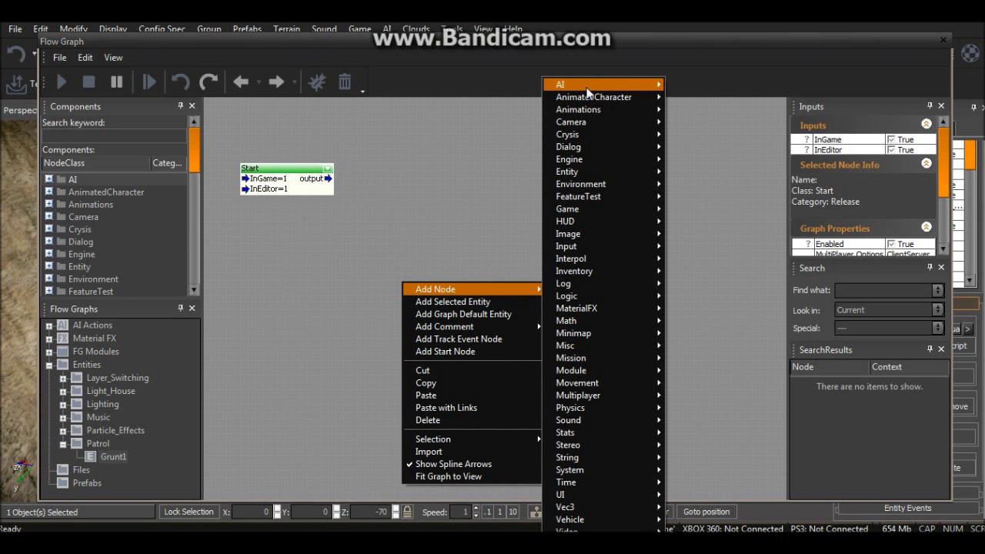
mouse_move(589, 91)
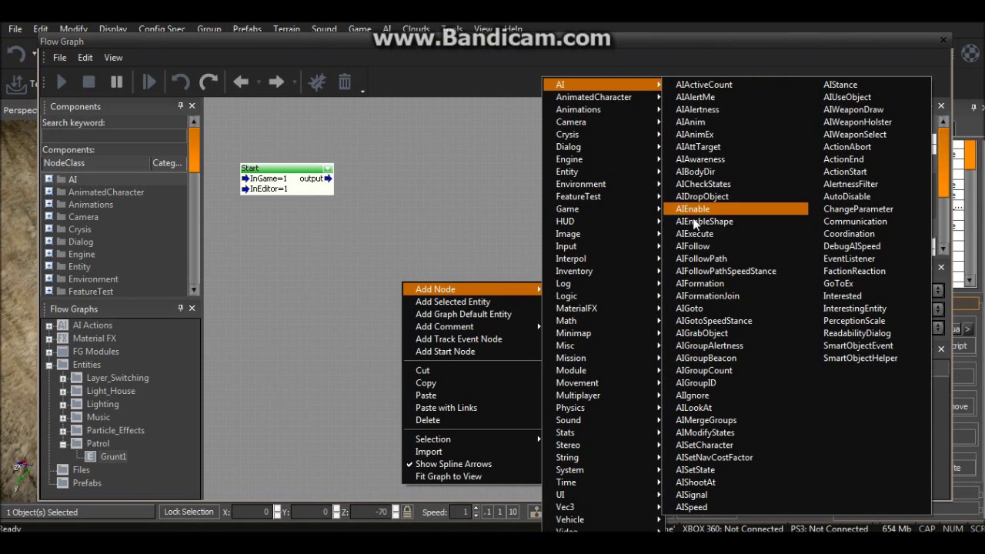
left_click(699, 259)
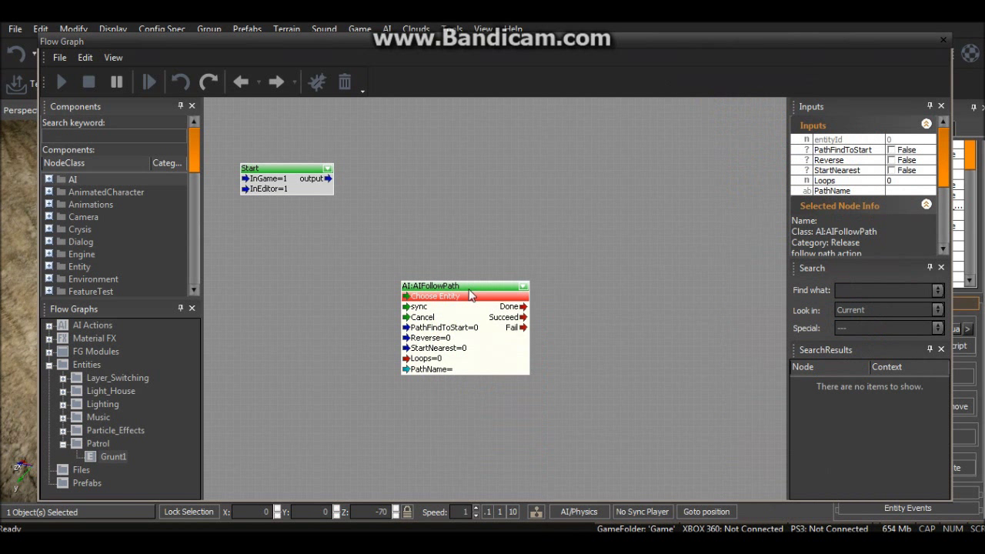
left_click_drag(467, 287, 467, 210)
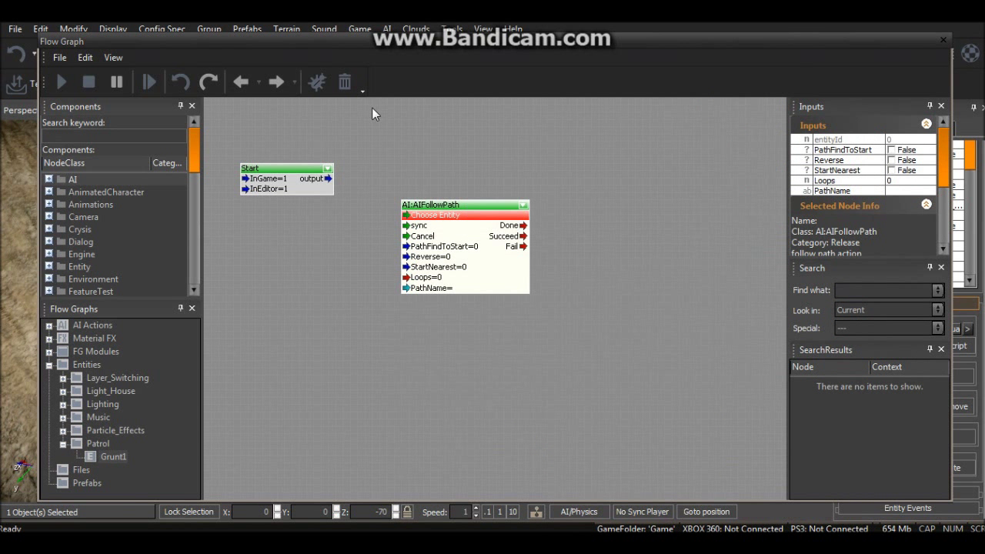
left_click_drag(349, 43, 725, 85)
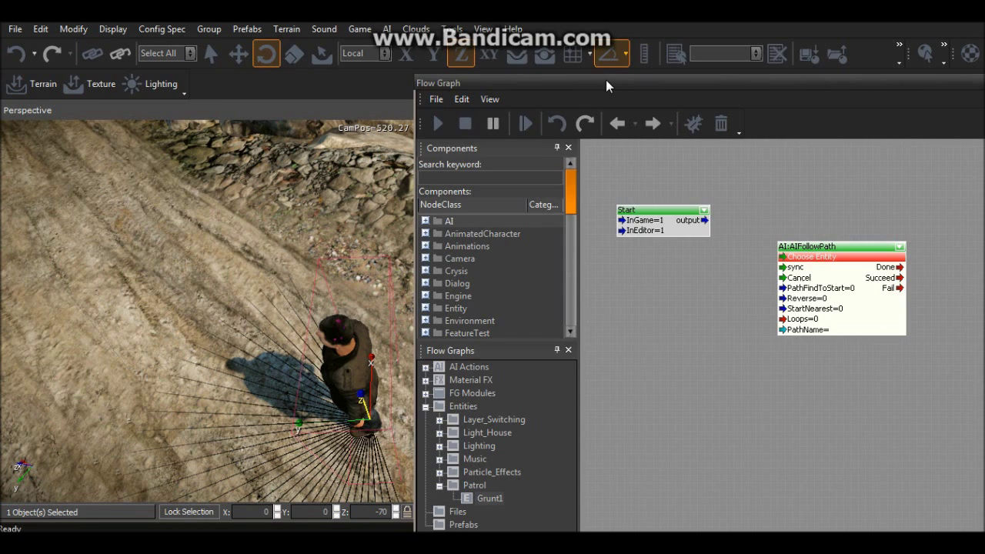
left_click_drag(606, 80, 289, 63)
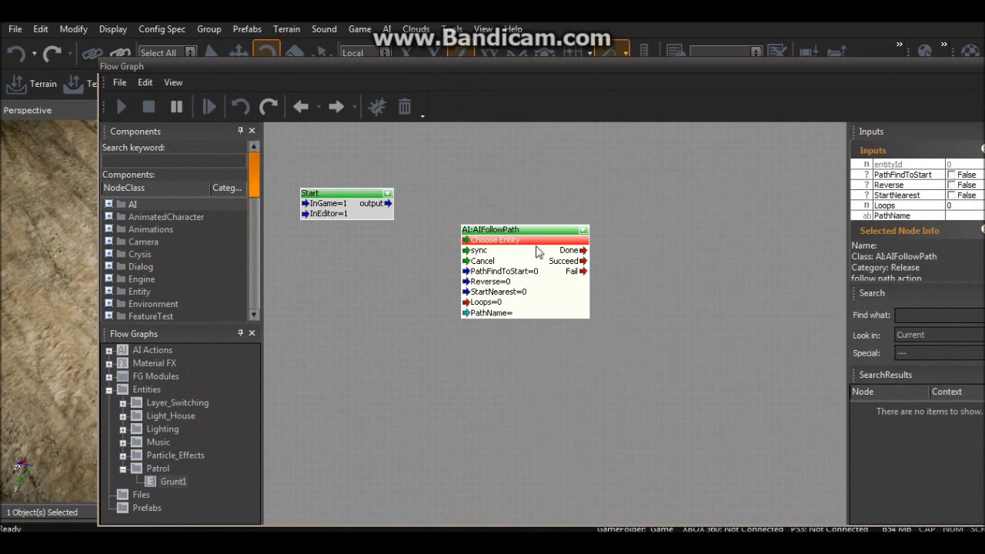
Assign the graph entity to AIFollowPath and link Start's output to its sync input.
right_click(522, 246)
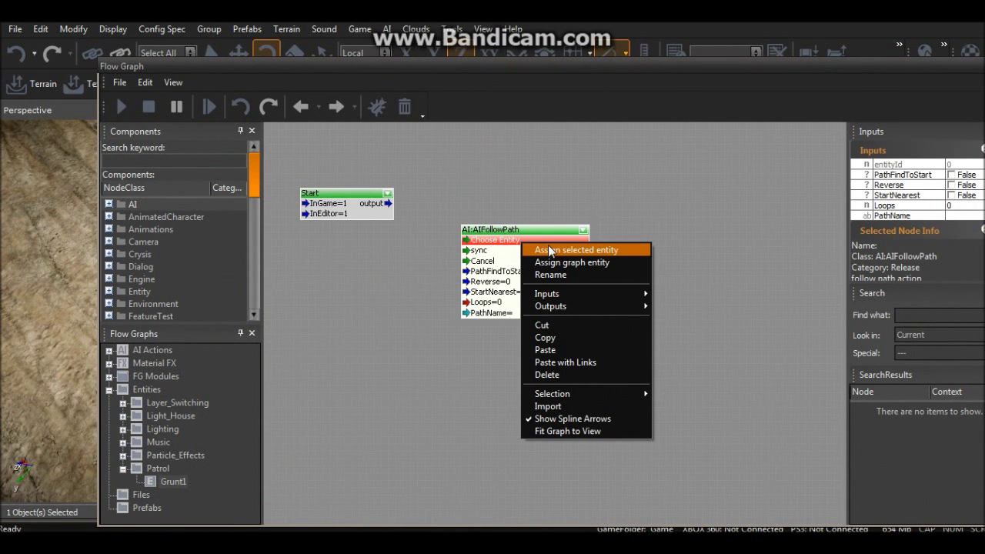
left_click(544, 251)
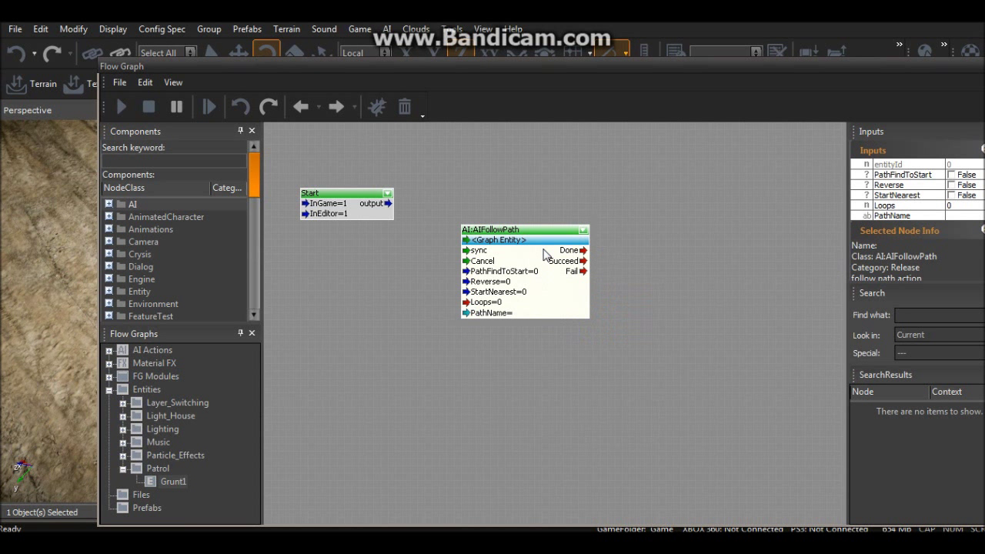
left_click(388, 204)
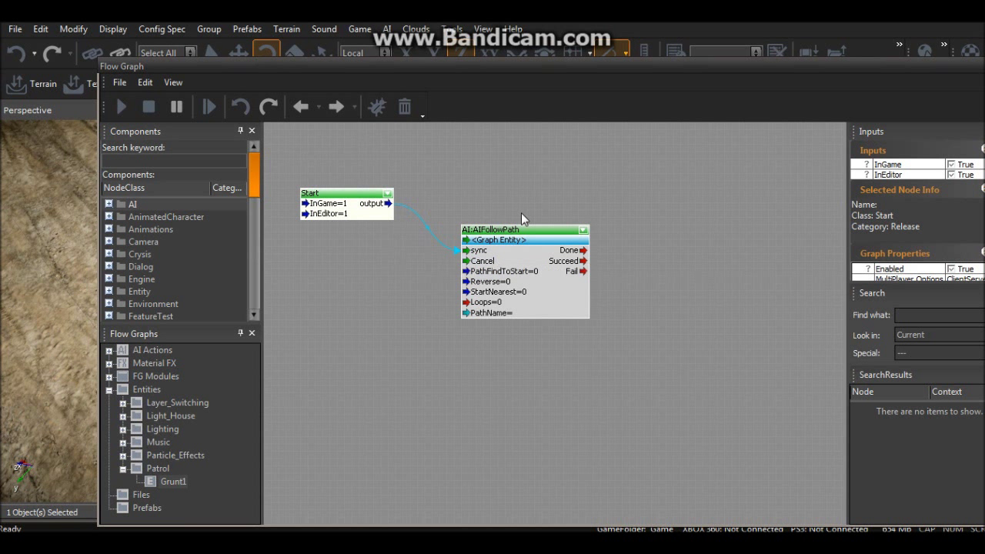
left_click_drag(527, 233, 528, 204)
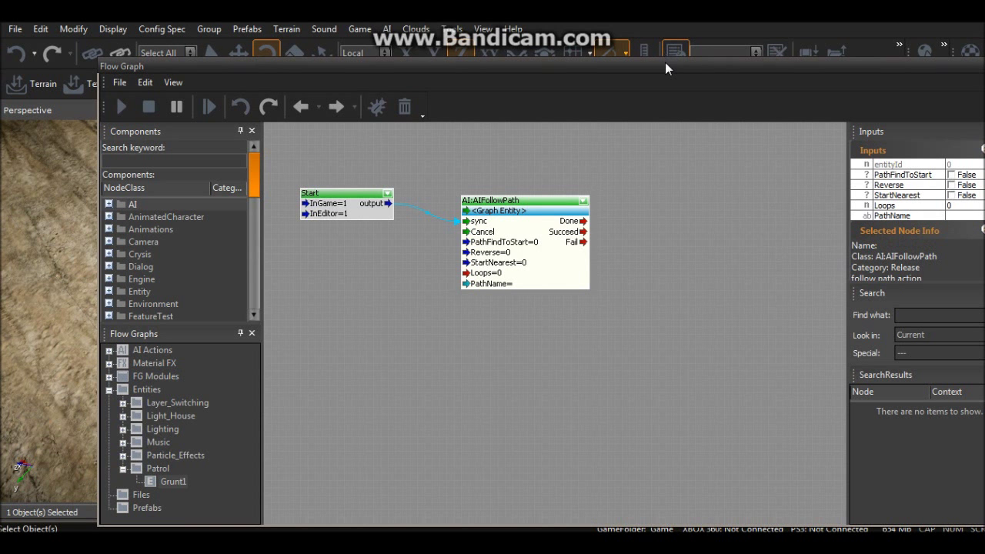
Move the Flow Graph window down, then orbit and zoom out to view the Grunt from above.
left_click_drag(666, 69, 590, 519)
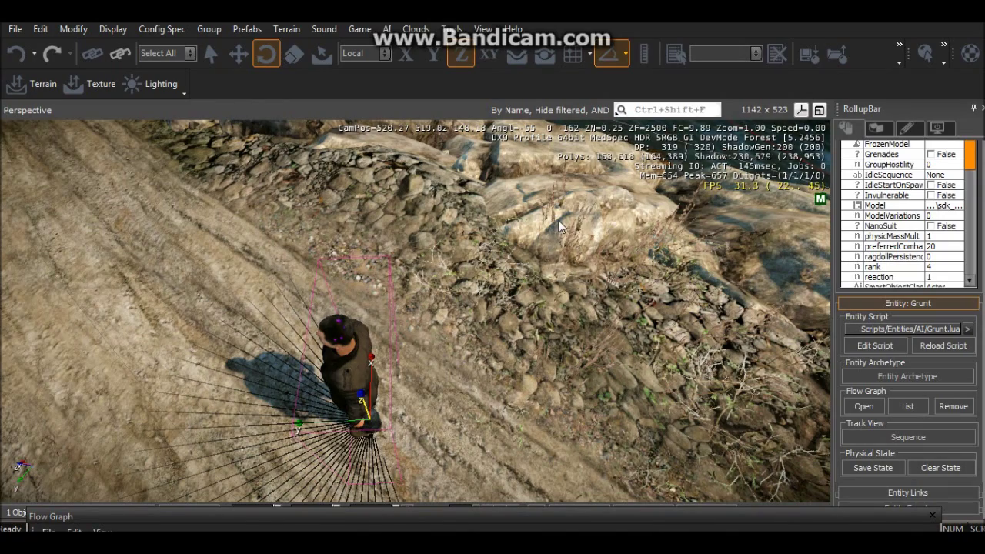
right_click_drag(610, 229, 559, 221)
scroll(559, 220, "down", 5)
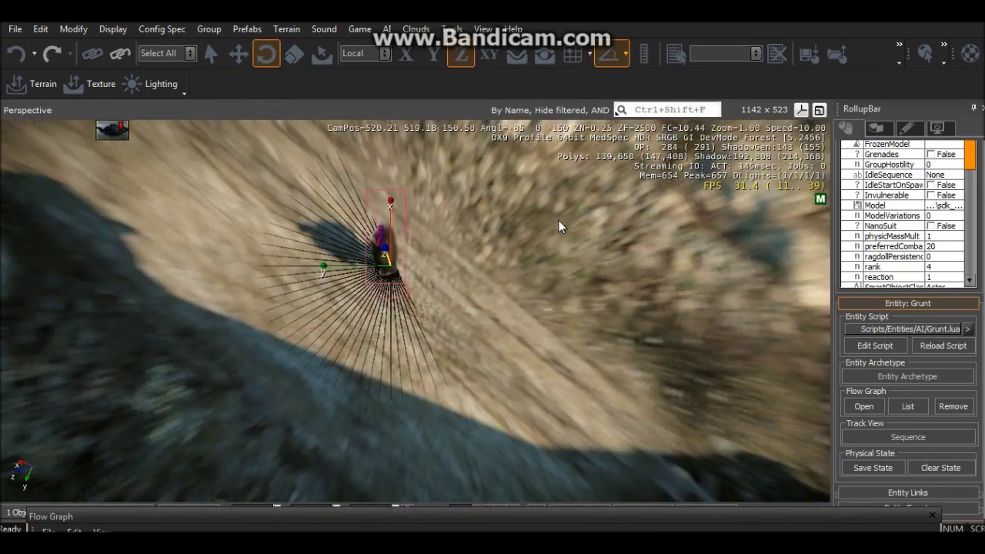
scroll(559, 220, "down", 5)
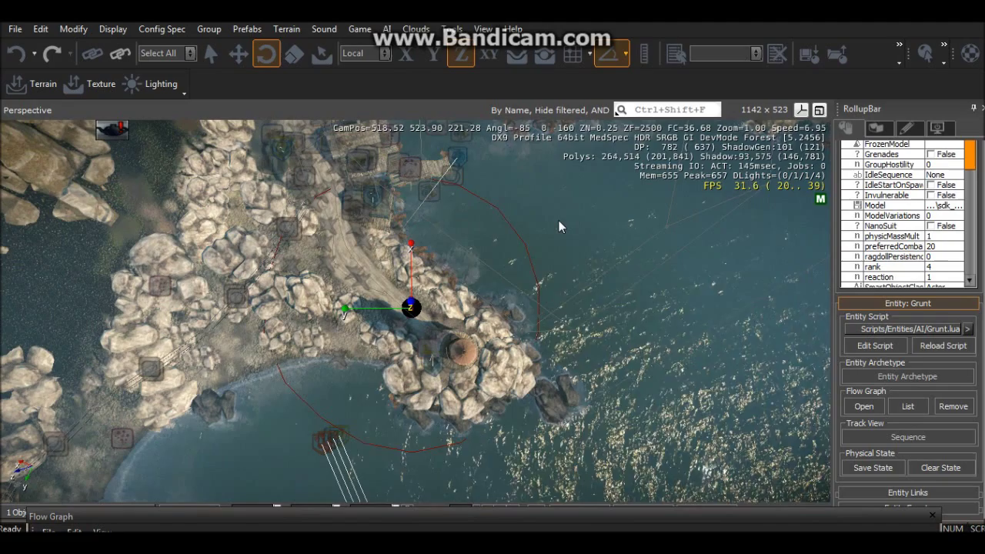
scroll(559, 220, "up", 1)
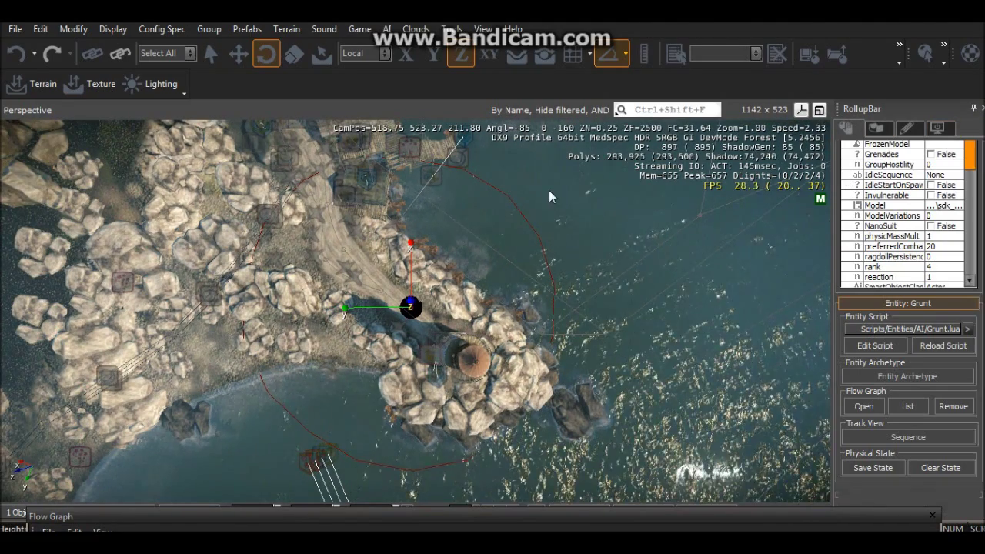
Start an AIPath, cancel it with Esc, and fly the camera back over the coast.
left_click(365, 318)
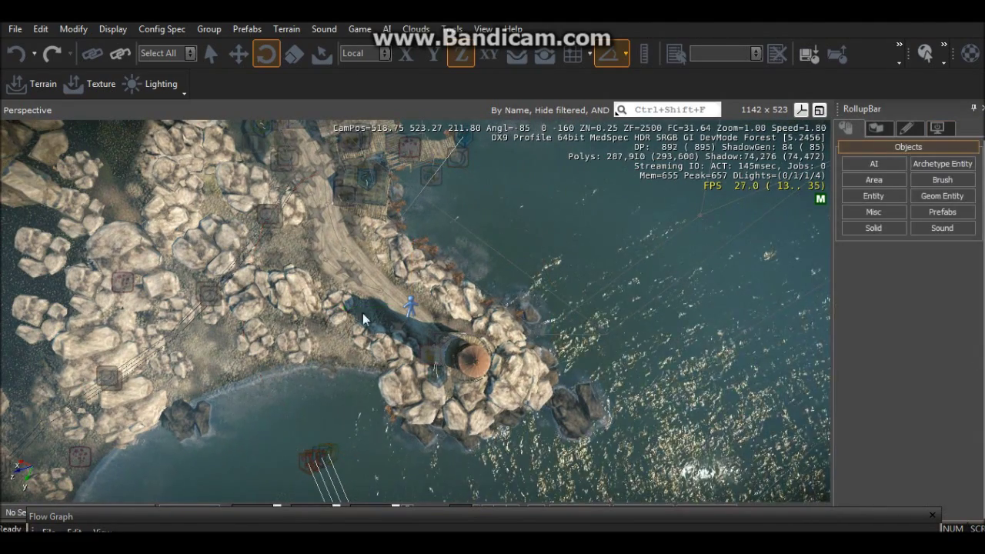
left_click(863, 165)
left_click(924, 286)
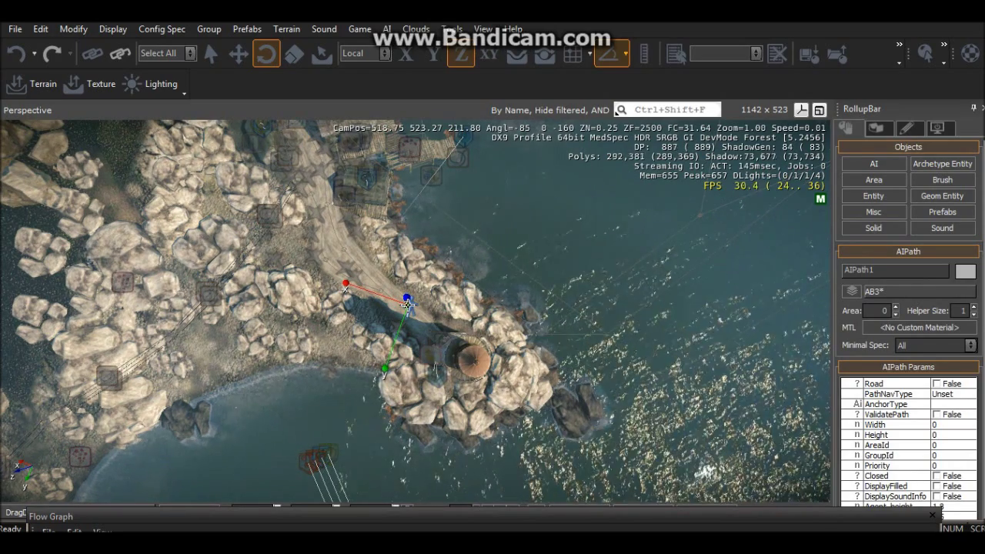
left_click(408, 305)
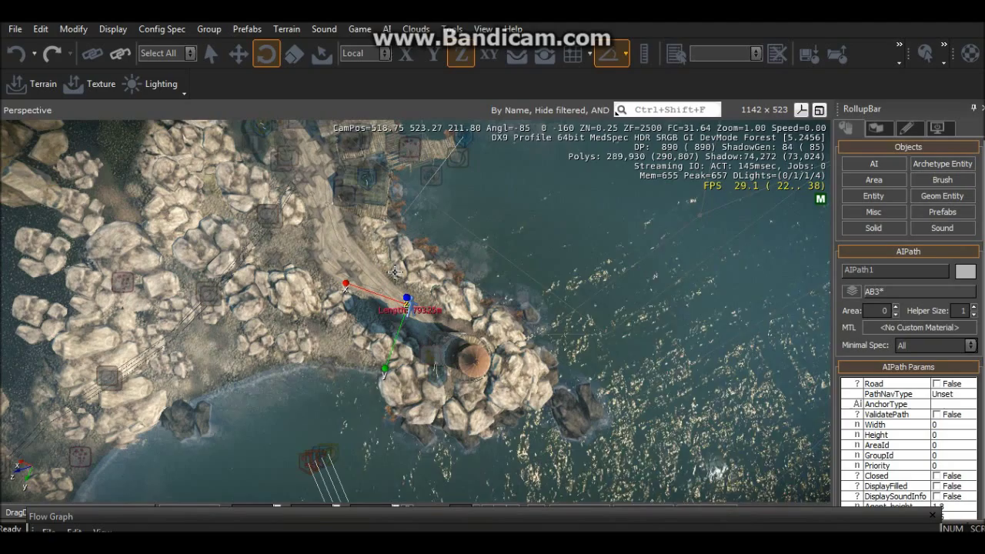
key("Escape")
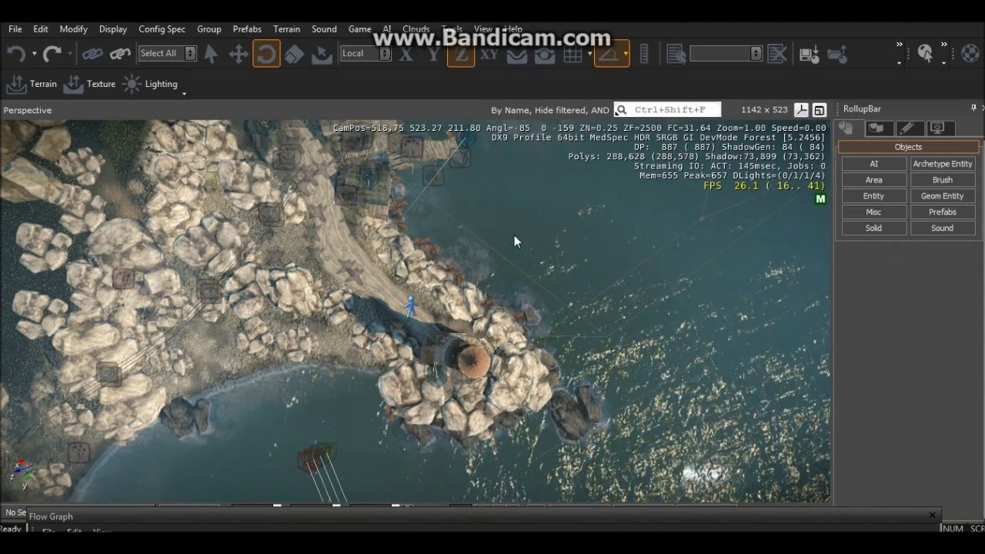
key("a")
key("s")
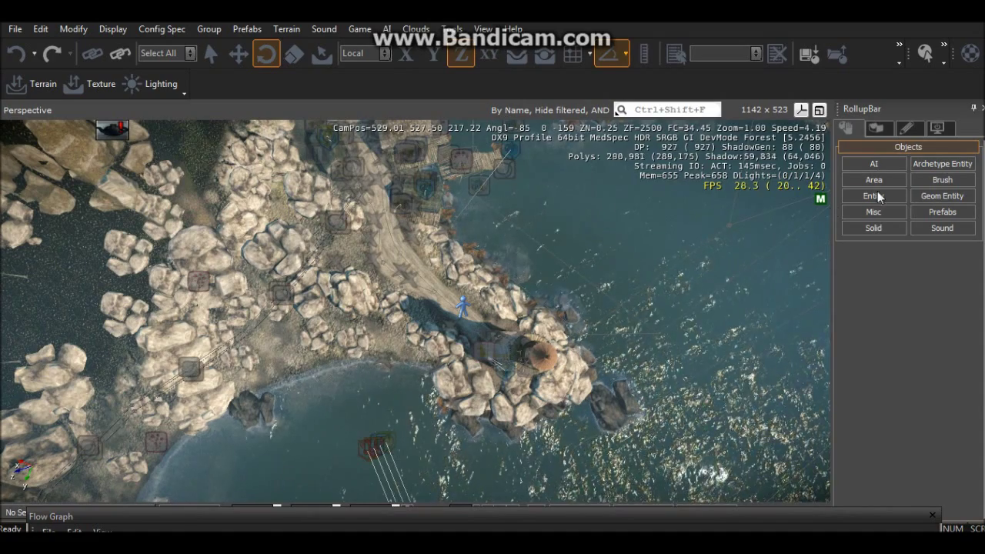
Start drawing AIPath1 with the AI > AIPath tool on the shore near the lighthouse.
left_click(874, 164)
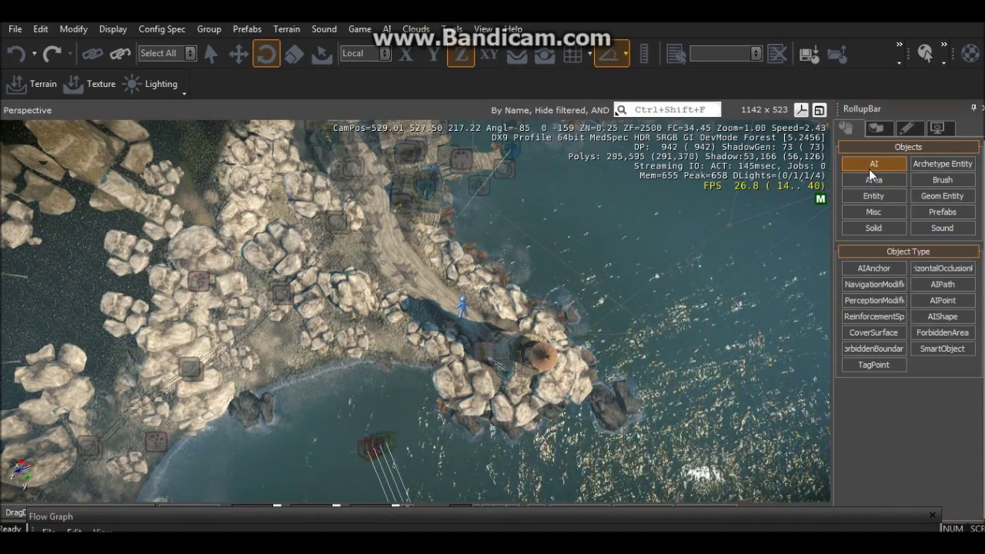
left_click(937, 285)
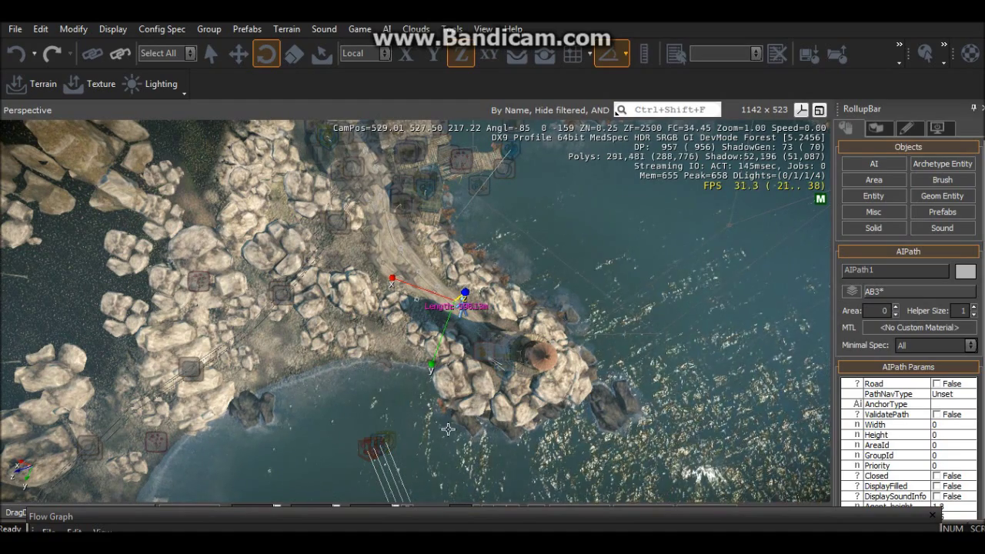
Undock and enlarge the Flow Graph, then set AIFollowPath's PathName to AIPath1.
left_click_drag(51, 517, 526, 328)
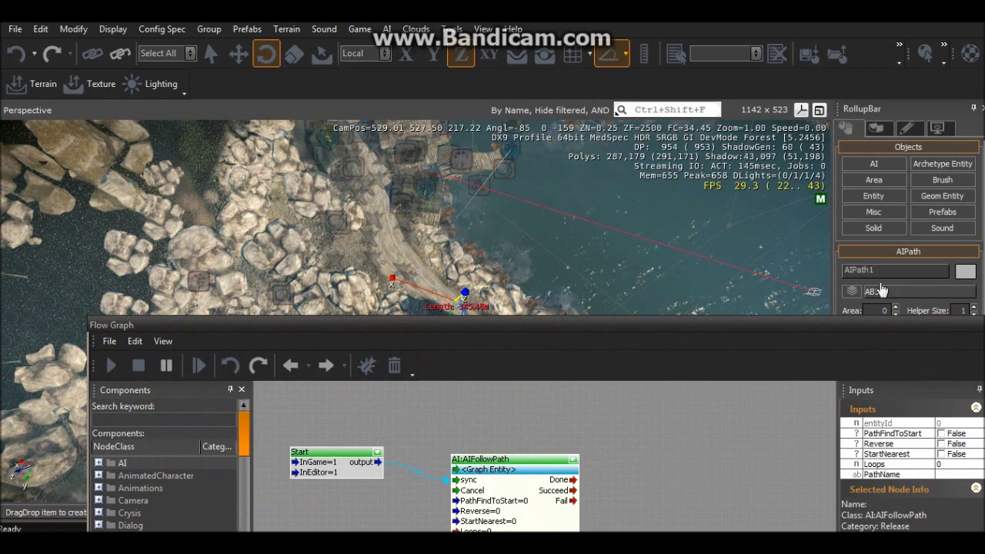
left_click_drag(650, 326, 544, 288)
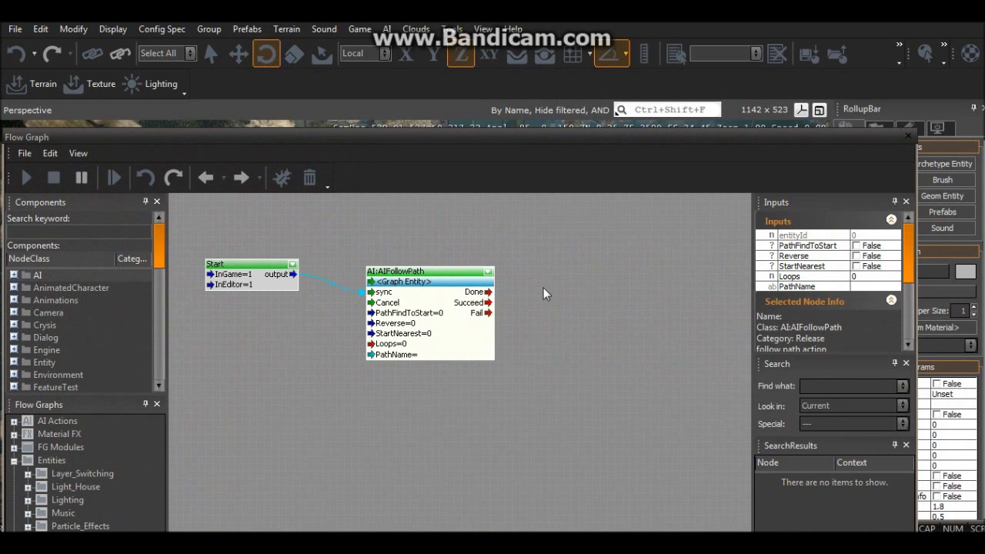
left_click(857, 287)
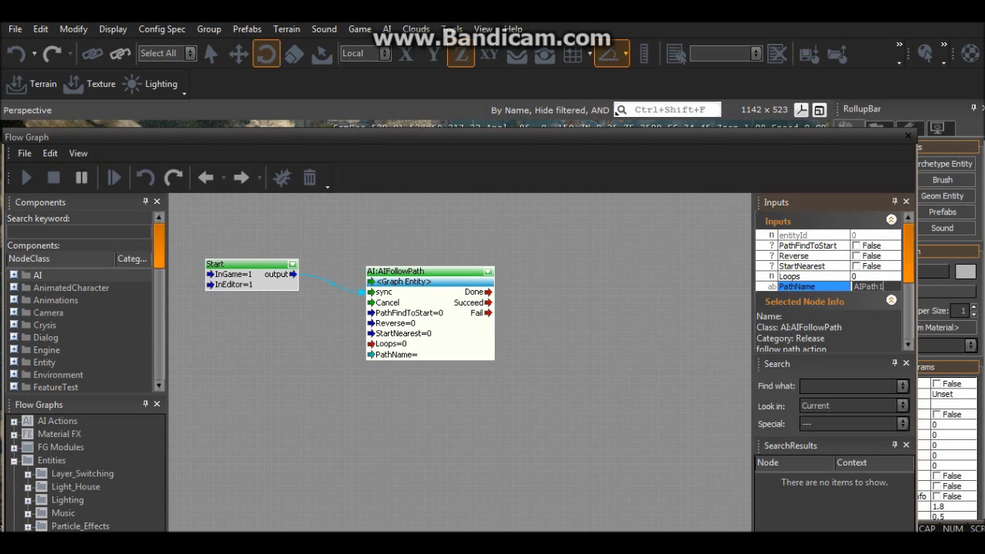
key("Return")
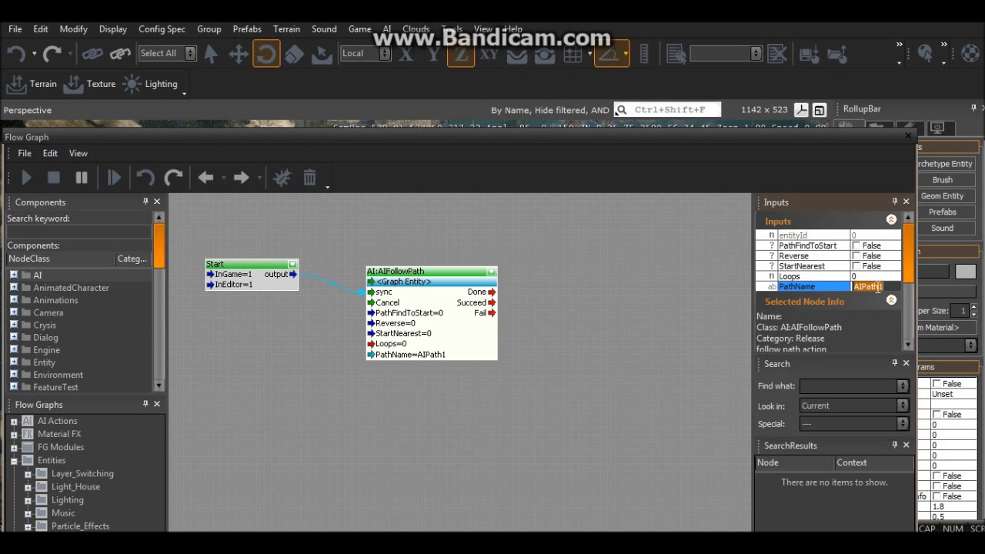
Save the flow graph as 'Patrol' and close the Flow Graph editor.
left_click(24, 153)
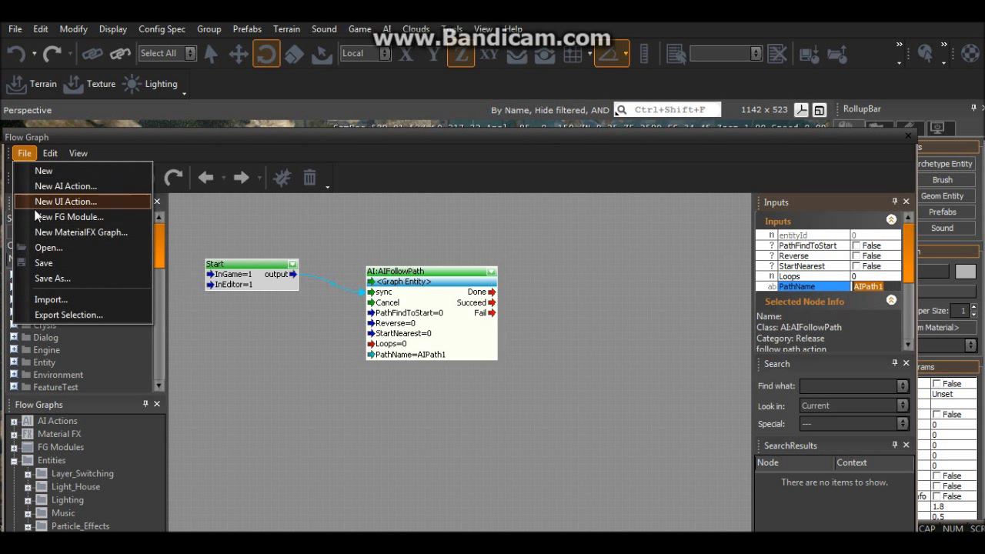
left_click(37, 264)
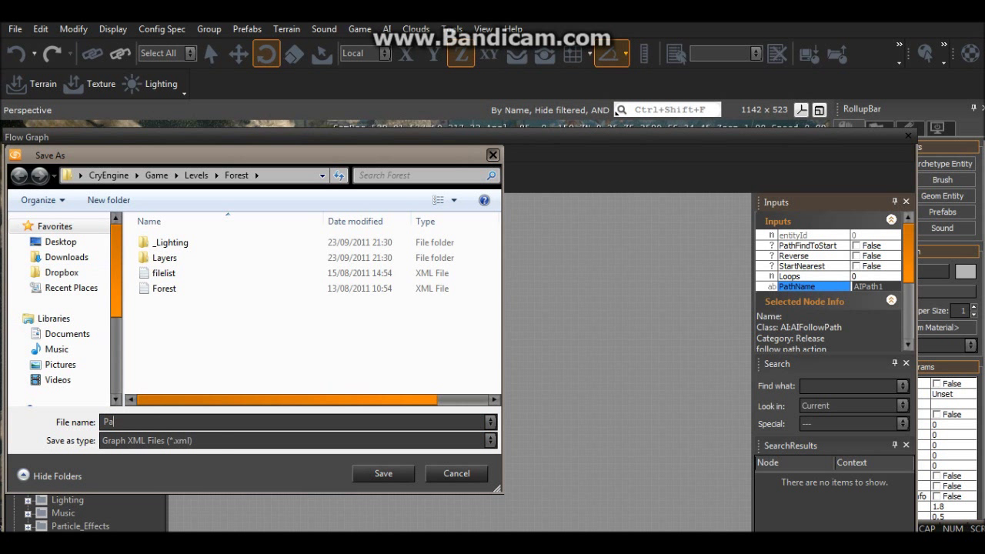
type("Patrol")
left_click(383, 474)
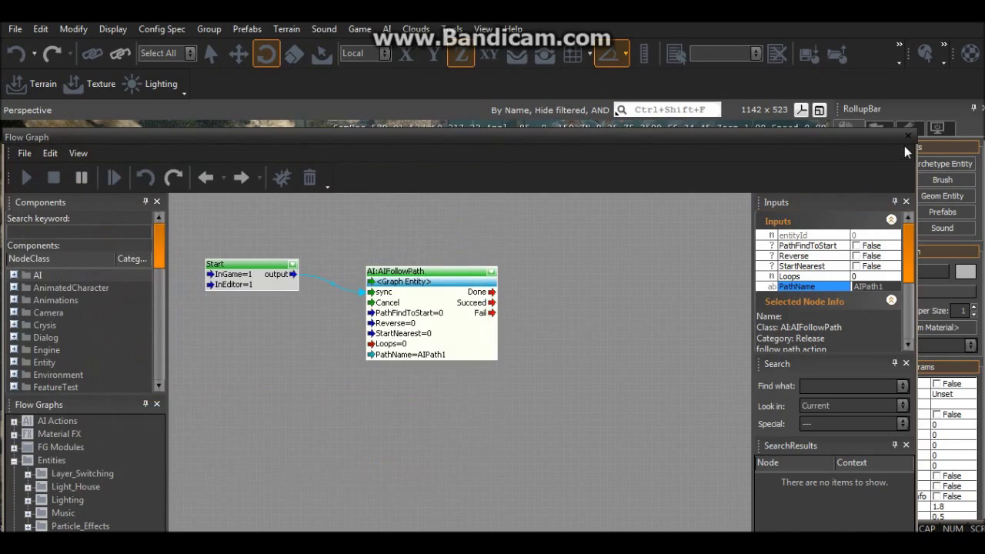
left_click(909, 137)
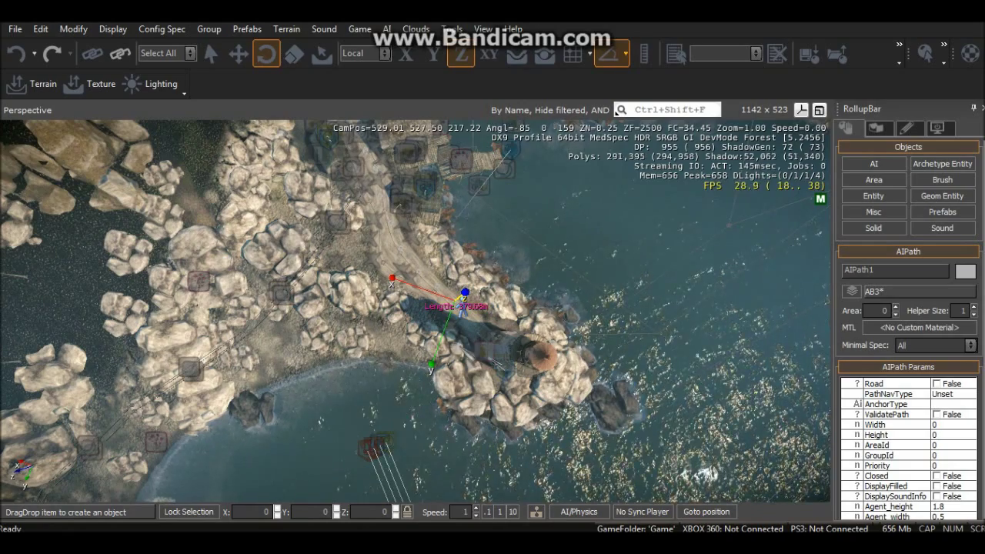
Toggle viewport helpers off and on, then zoom and tilt toward the road beside Grunt1.
key("ctrl+g")
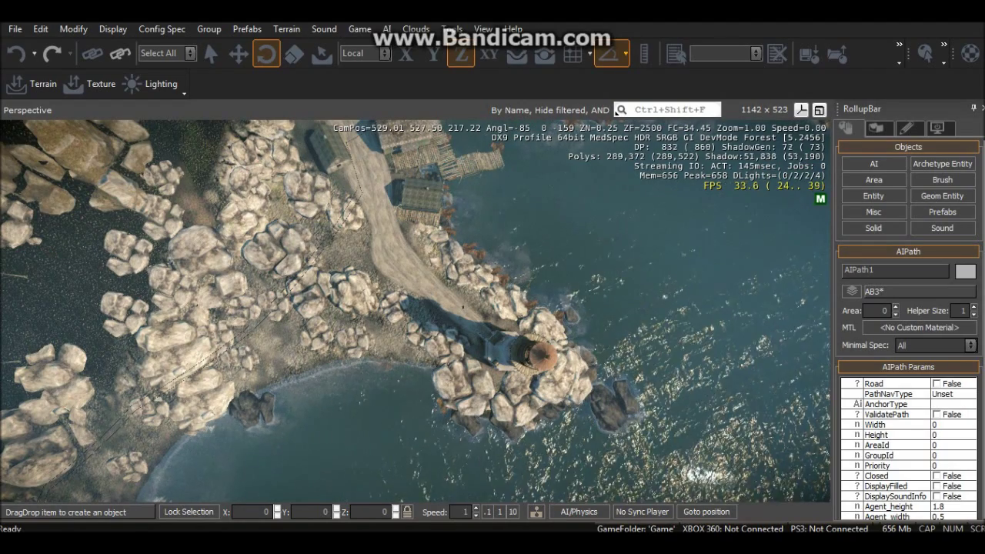
key("Escape")
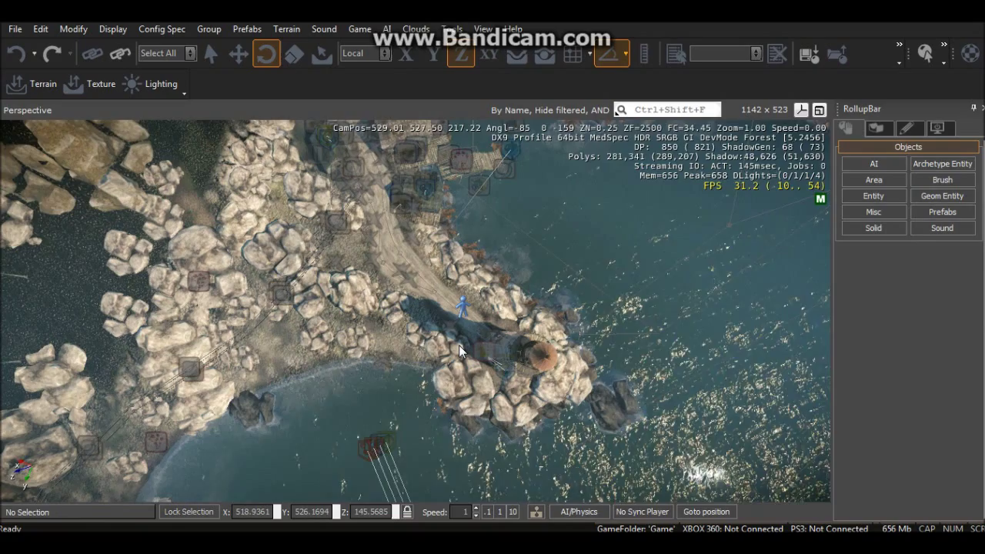
scroll(459, 345, "up", 6)
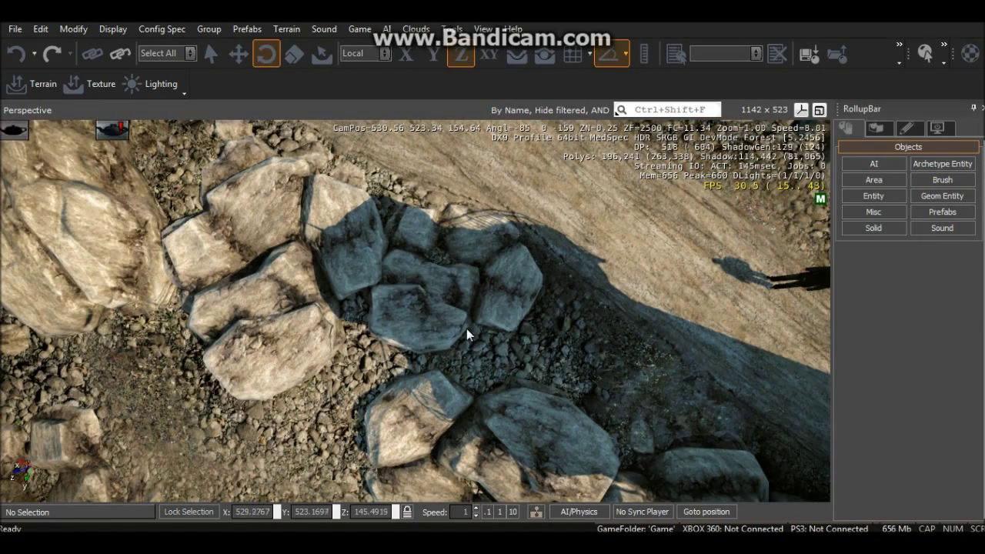
right_click_drag(485, 297, 486, 298)
scroll(486, 294, "up", 3)
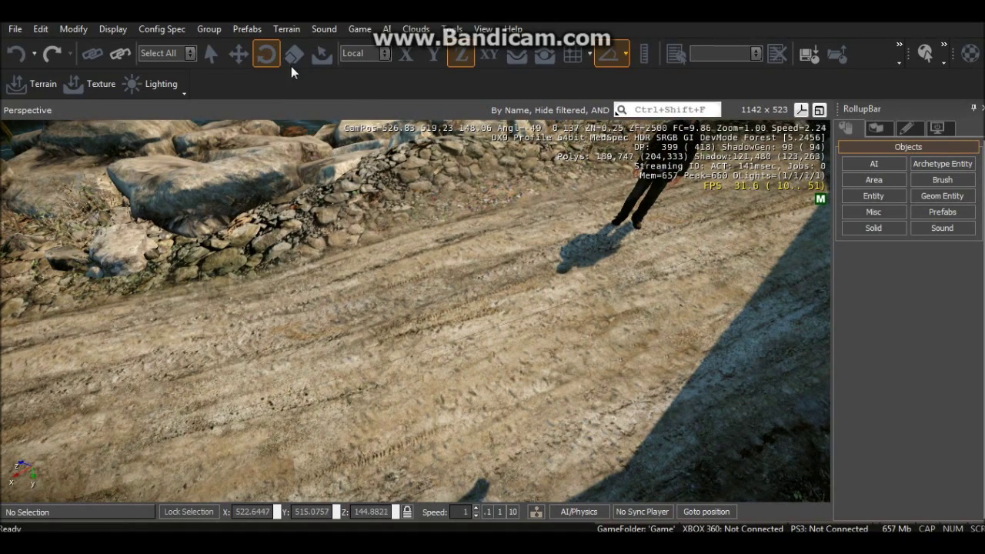
Test the level with Game > Switch to Game, then return to the editor.
left_click(202, 29)
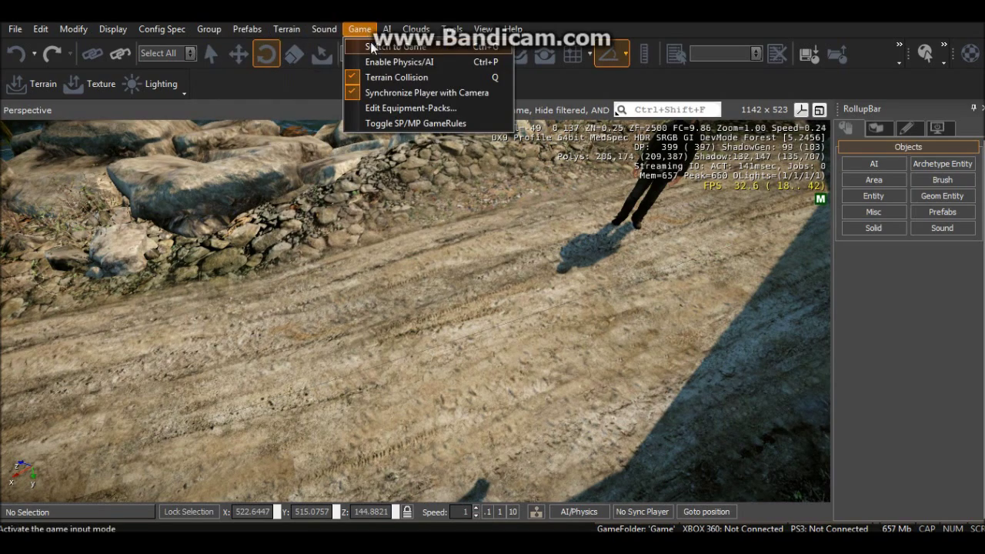
left_click(371, 47)
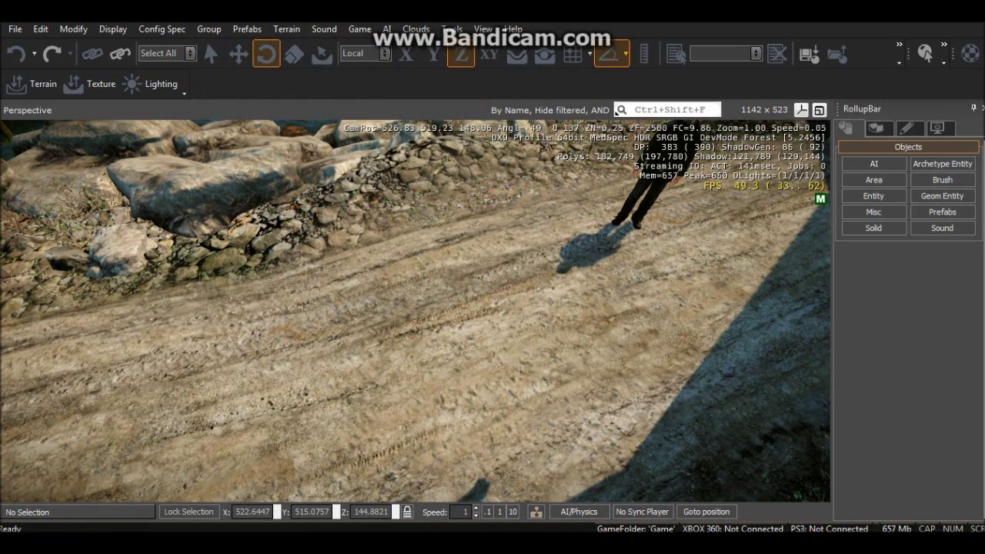
key("Escape")
key("ctrl+g")
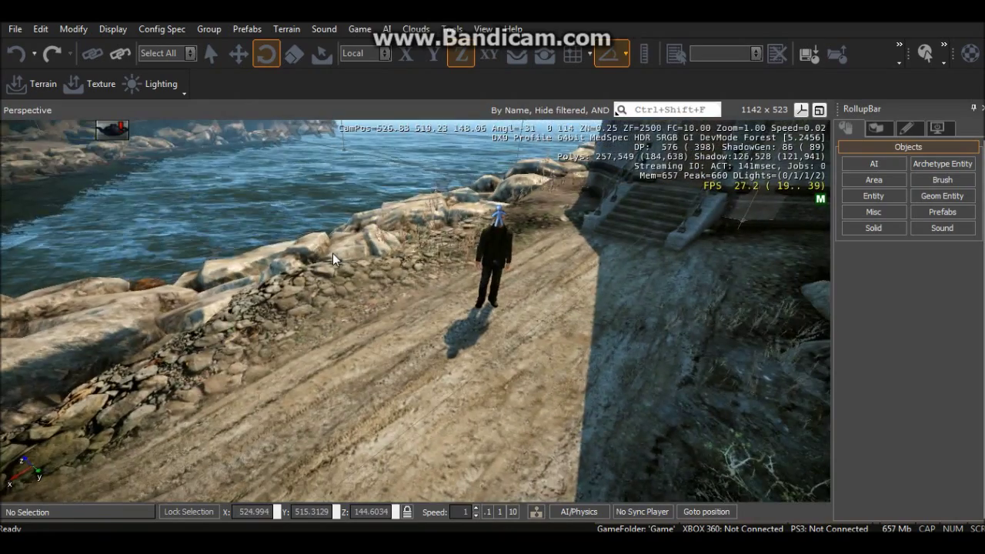
key("Escape")
Rotate the view toward the lighthouse with Grunt1 on the dirt road.
right_click_drag(308, 239, 527, 320)
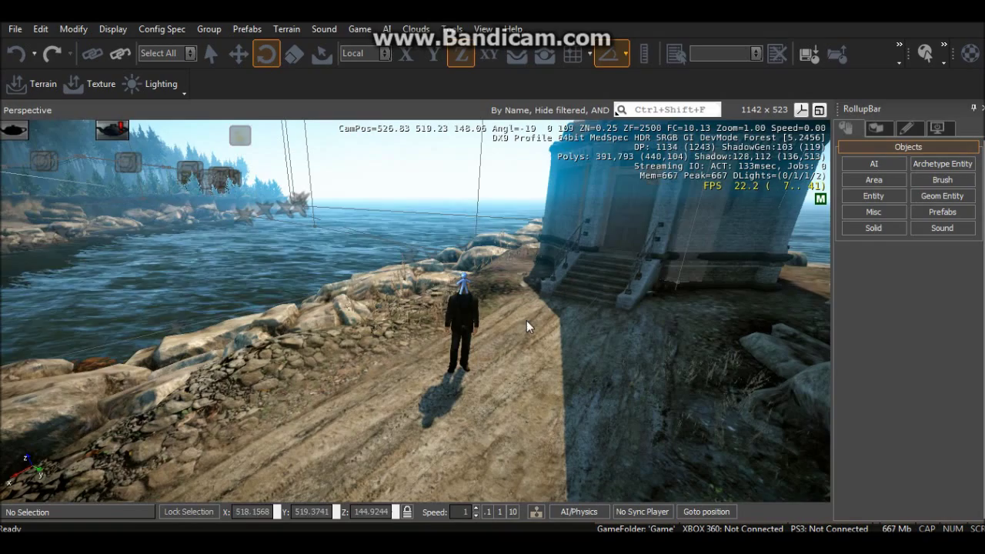
right_click_drag(618, 290, 613, 293)
right_click_drag(230, 428, 329, 409)
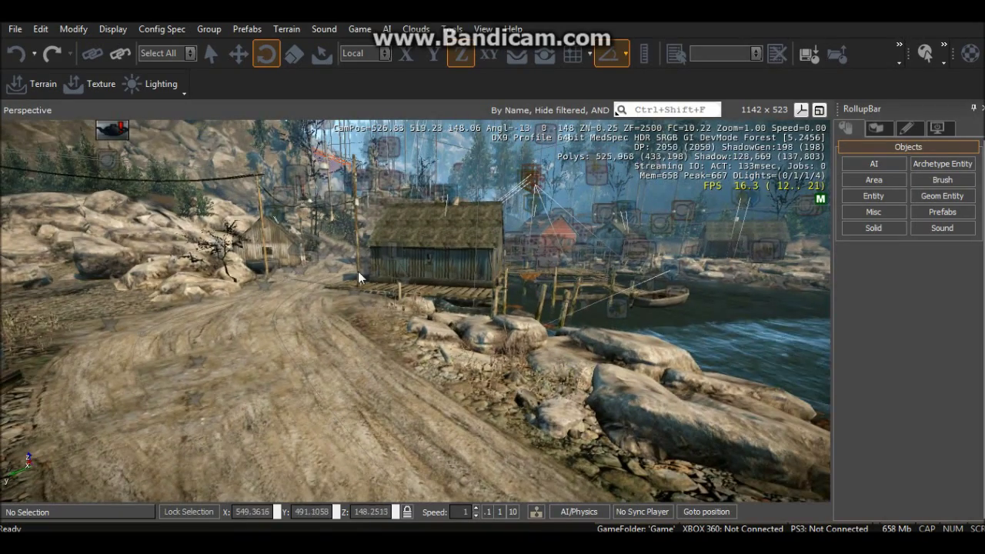
right_click_drag(276, 308, 193, 308)
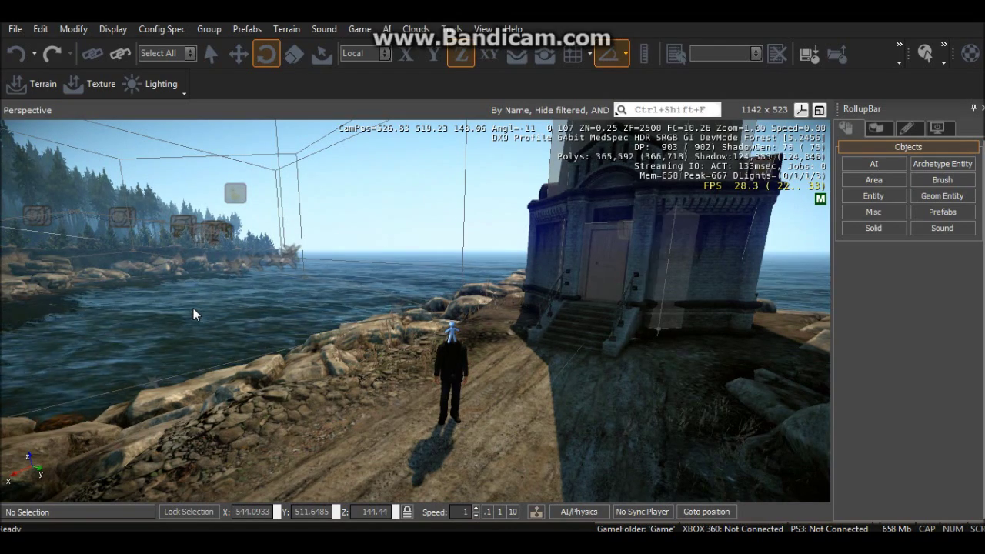
Fly the camera back, select Grunt1, and scroll the RollupBar to its Entity Properties.
key("s")
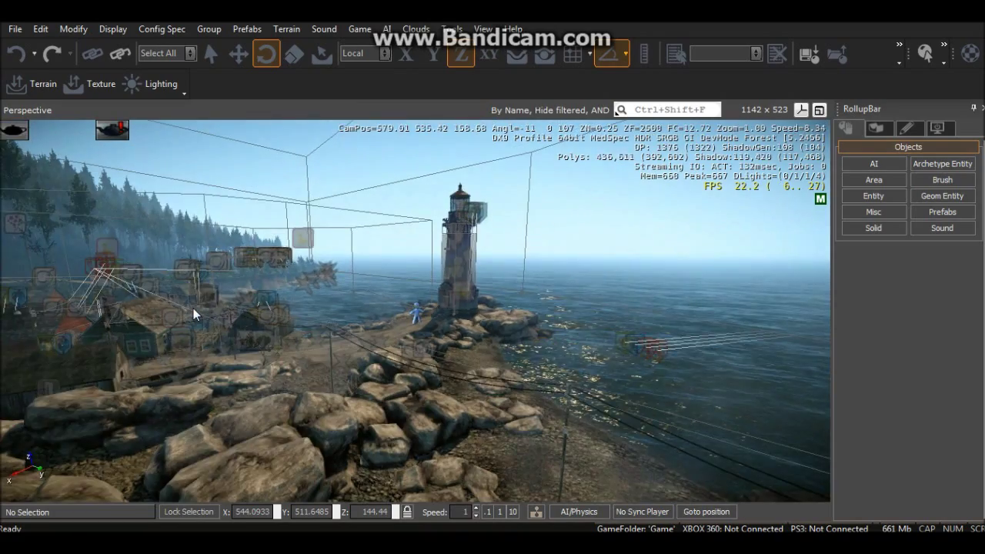
key("shift+space")
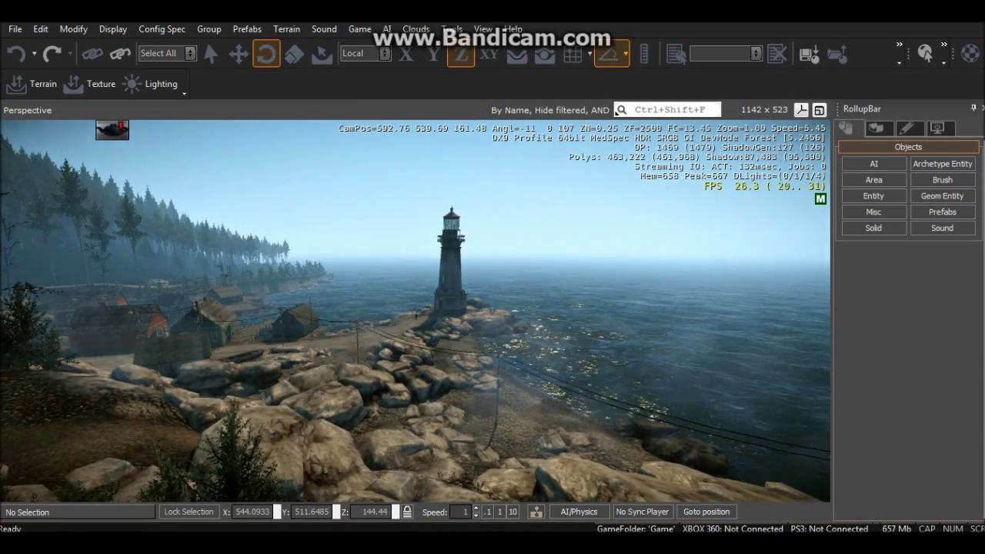
key("shift+space")
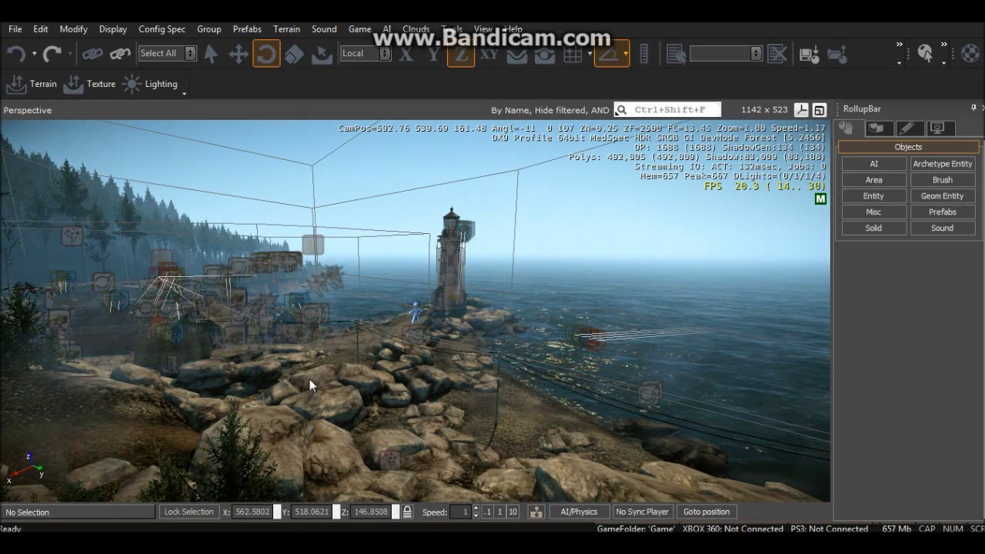
left_click(417, 311)
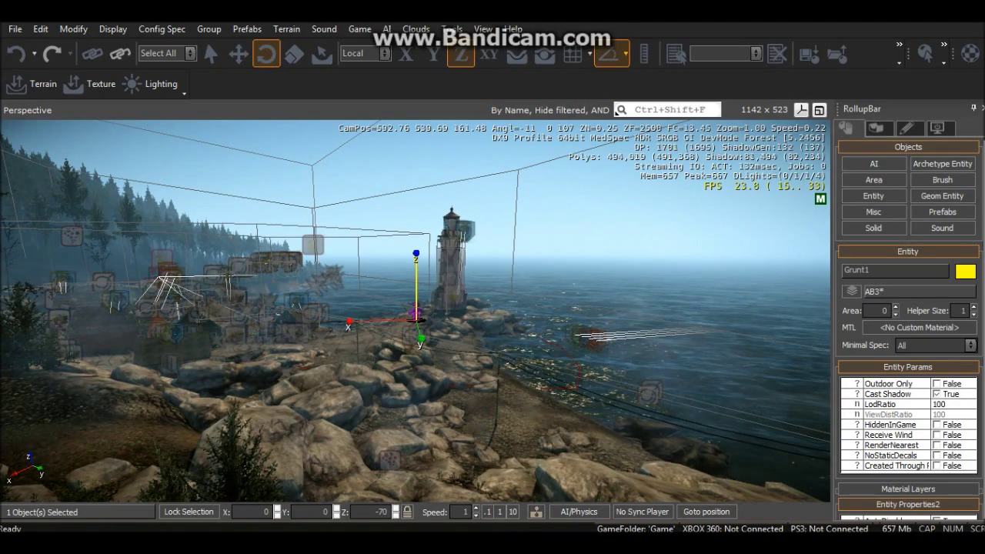
scroll(908, 331, "down", 6)
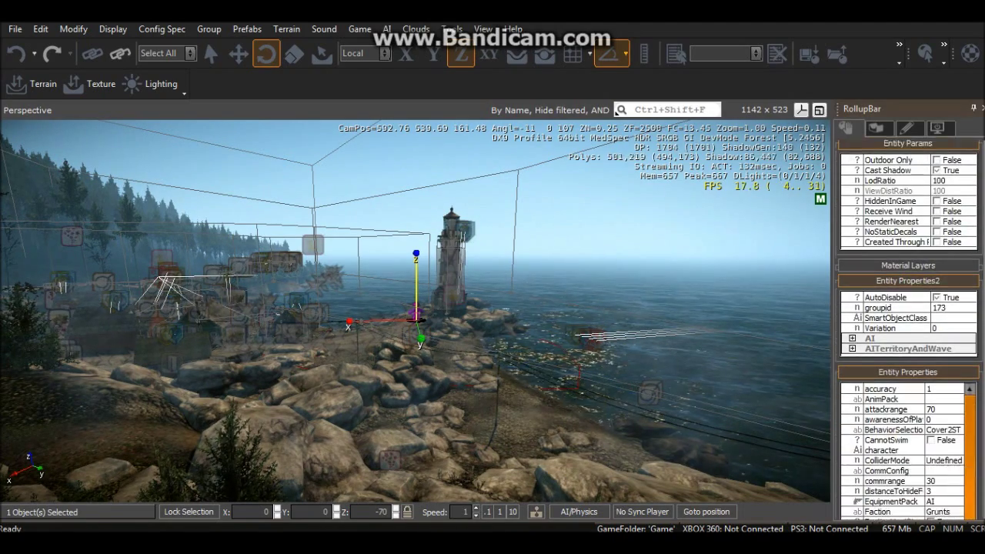